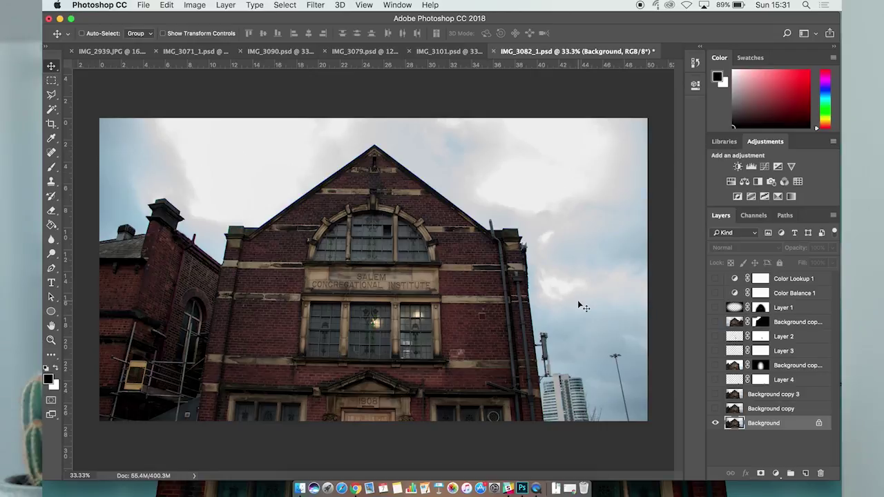
# Step: Show Background copy and Background copy 3, comparing the photo with and without the tower block
pyautogui.click(716, 409)
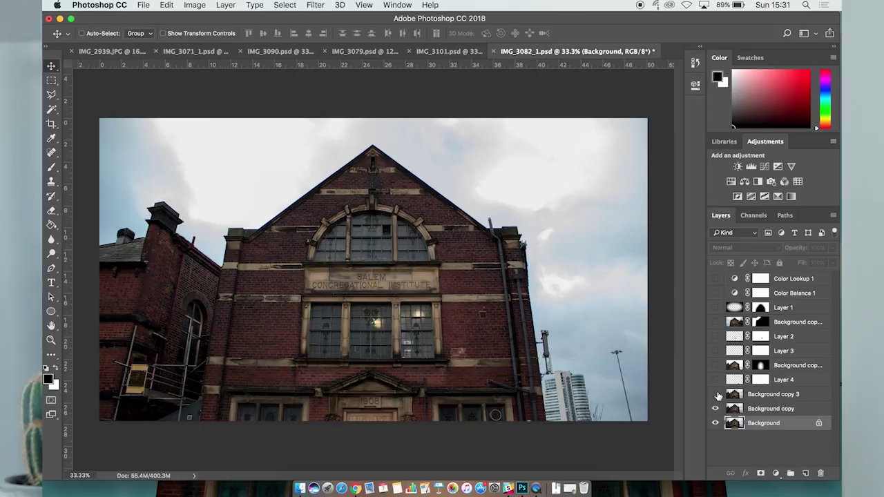
pyautogui.click(717, 394)
pyautogui.click(716, 395)
pyautogui.click(717, 394)
pyautogui.click(716, 394)
pyautogui.click(716, 394)
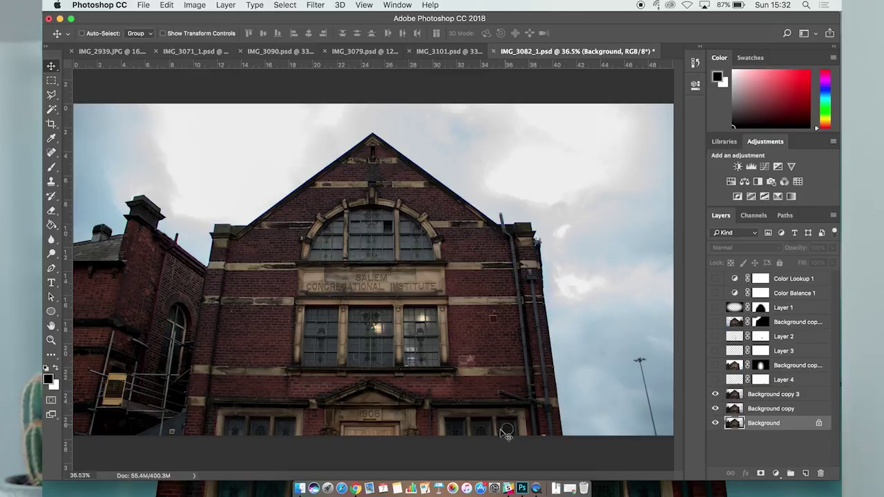
# Step: Turn on Layer 4, Layer 3 and Layer 2, comparing the lower-right window with and without the poster
pyautogui.click(715, 380)
pyautogui.click(716, 351)
pyautogui.click(715, 336)
pyautogui.scroll(3, 436, 380)
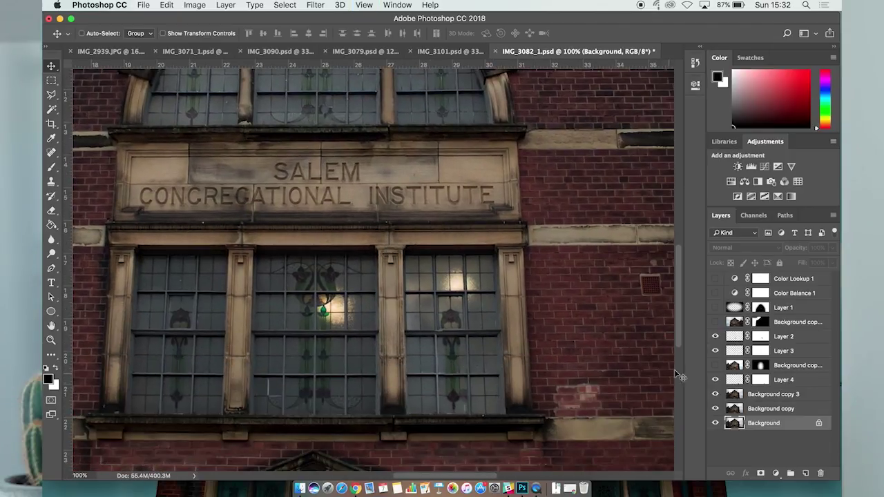
pyautogui.click(715, 337)
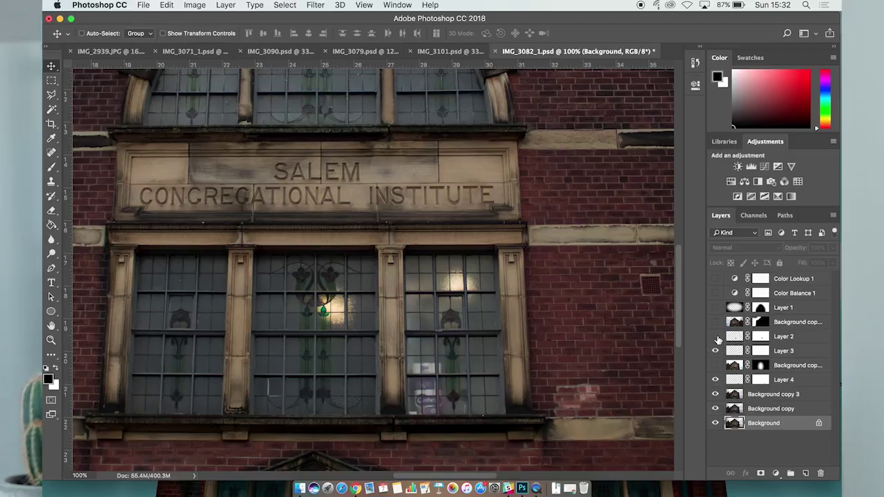
pyautogui.click(715, 336)
pyautogui.click(716, 336)
pyautogui.click(715, 337)
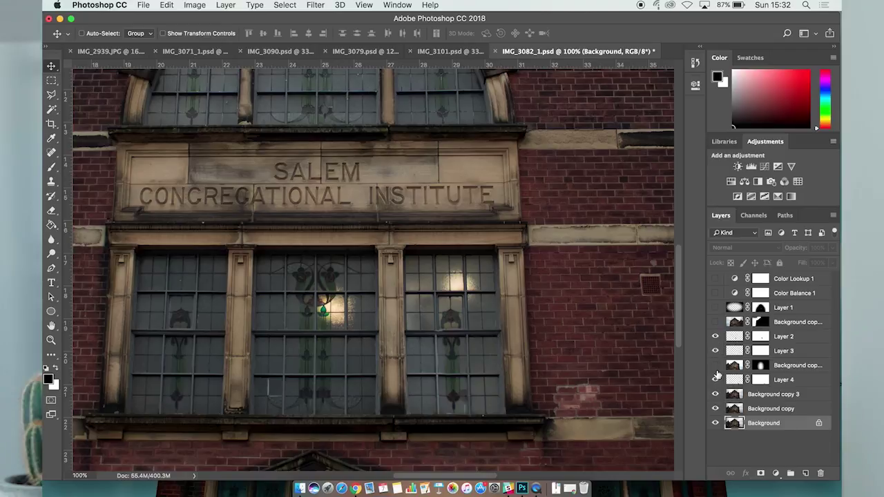
# Step: Zoom out and show the brightened-windows Background copy, comparing with and without the glow
pyautogui.press('super+0')
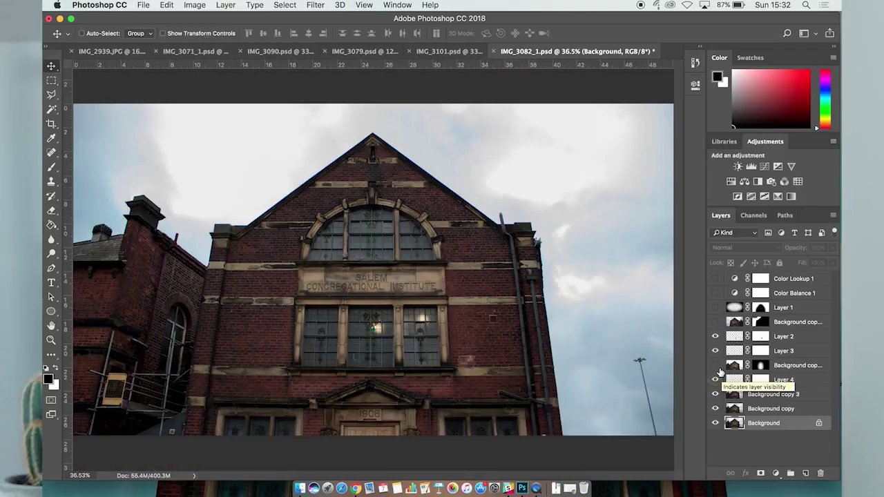
pyautogui.click(715, 366)
pyautogui.click(716, 365)
pyautogui.click(716, 365)
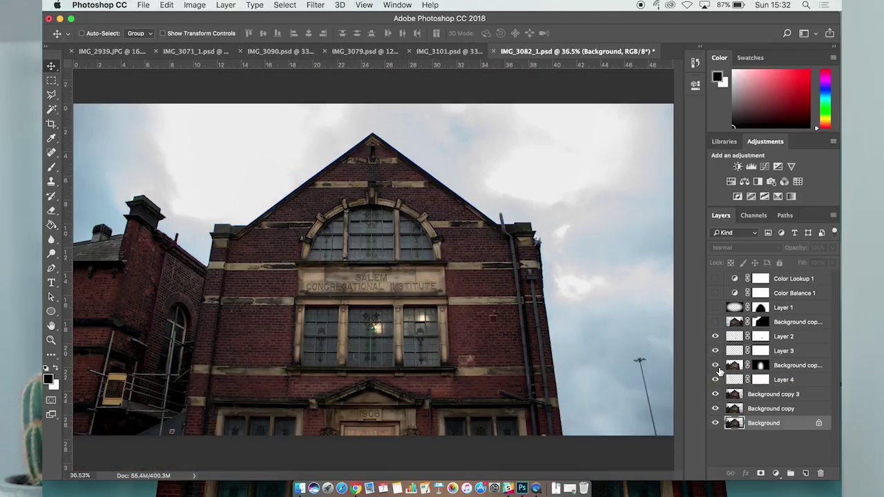
pyautogui.click(716, 366)
pyautogui.click(716, 365)
# Step: Show the mirrored Background copy, comparing it against the original left-side buildings
pyautogui.click(715, 322)
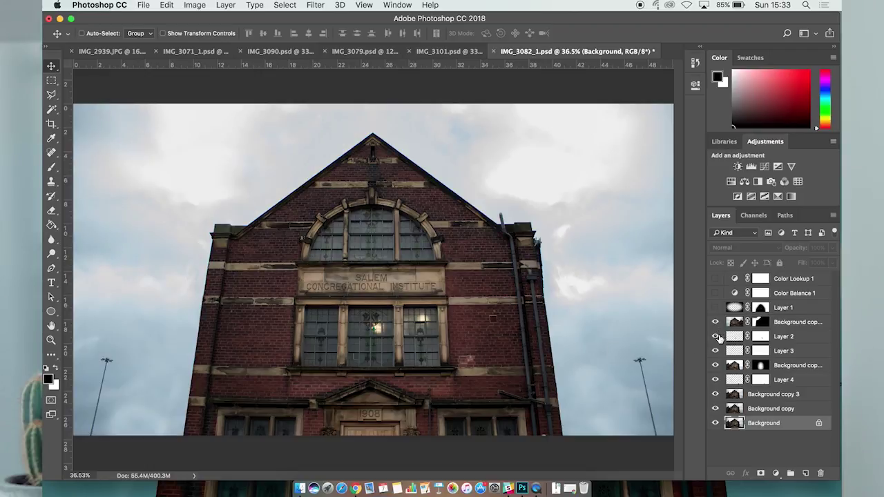
pyautogui.click(715, 322)
pyautogui.click(715, 322)
pyautogui.click(715, 322)
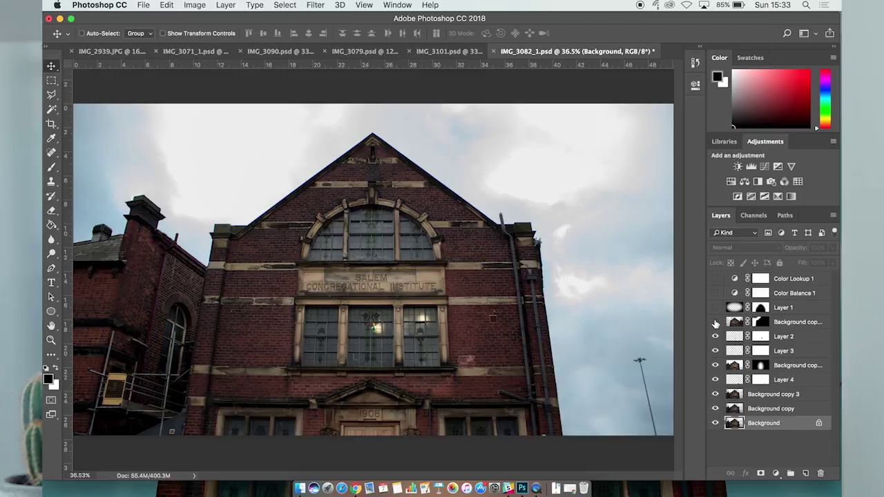
pyautogui.click(716, 322)
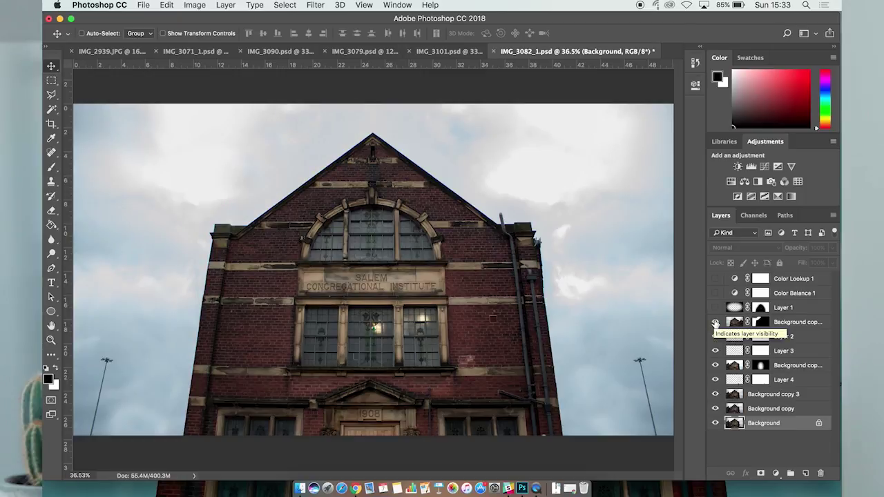
# Step: Turn on the Layer 1 dark vignette after comparing with and without it
pyautogui.click(715, 308)
pyautogui.click(715, 308)
pyautogui.click(716, 308)
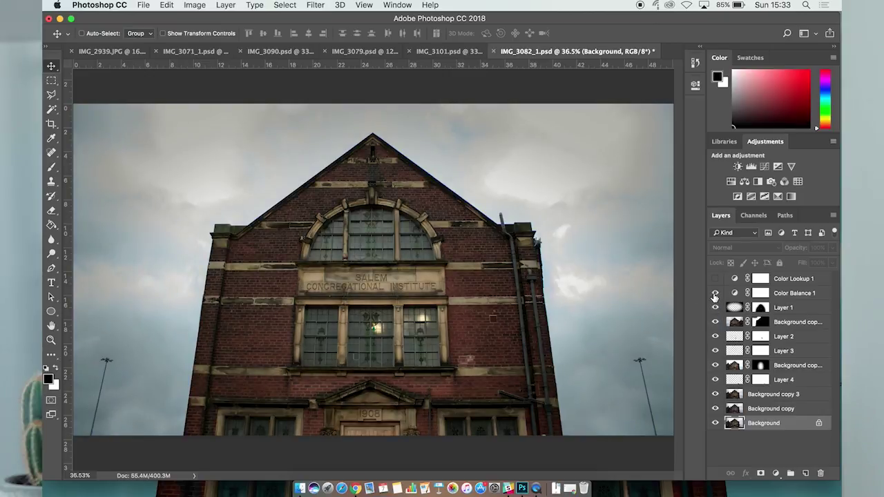
# Step: Apply the teal Color Lookup grade, compare against the original photo, and switch to Finder
pyautogui.click(715, 279)
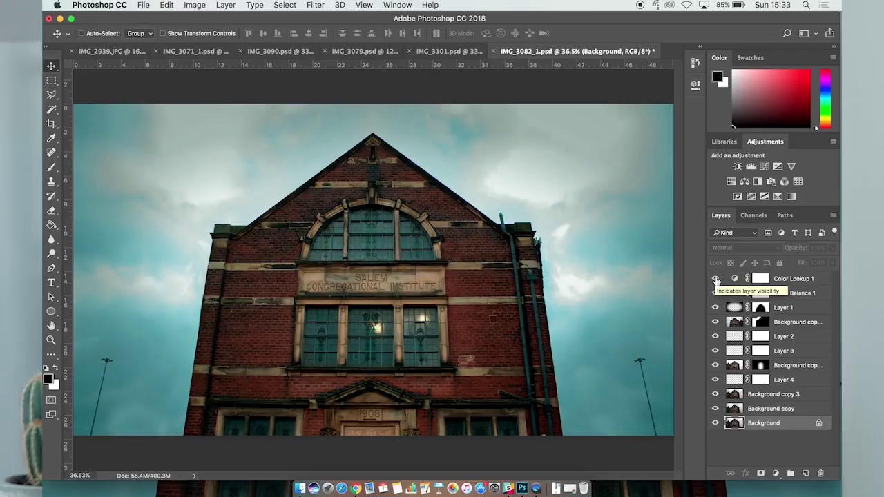
pyautogui.keyDown('alt'); pyautogui.click(716, 423); pyautogui.keyUp('alt')
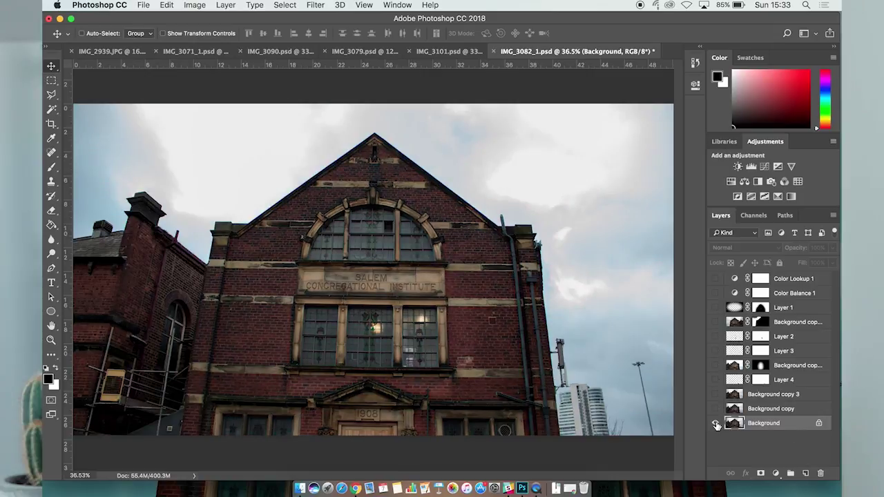
pyautogui.keyDown('alt'); pyautogui.click(715, 422); pyautogui.keyUp('alt')
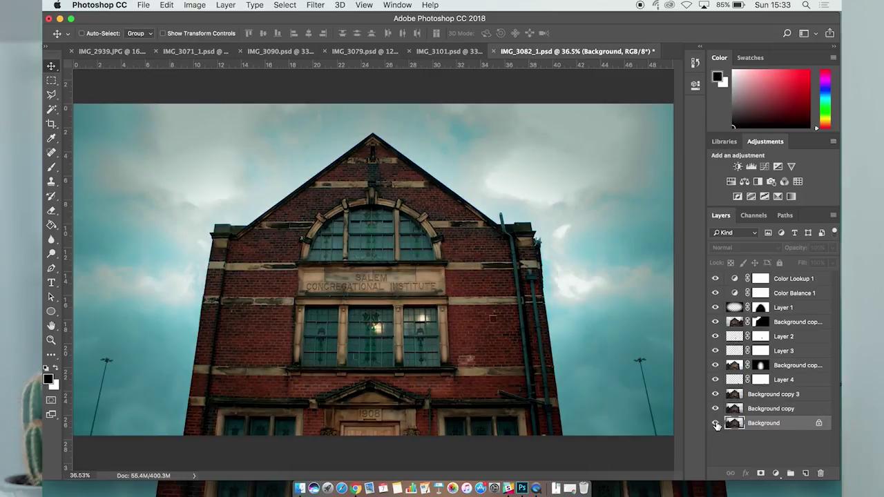
pyautogui.click(299, 488)
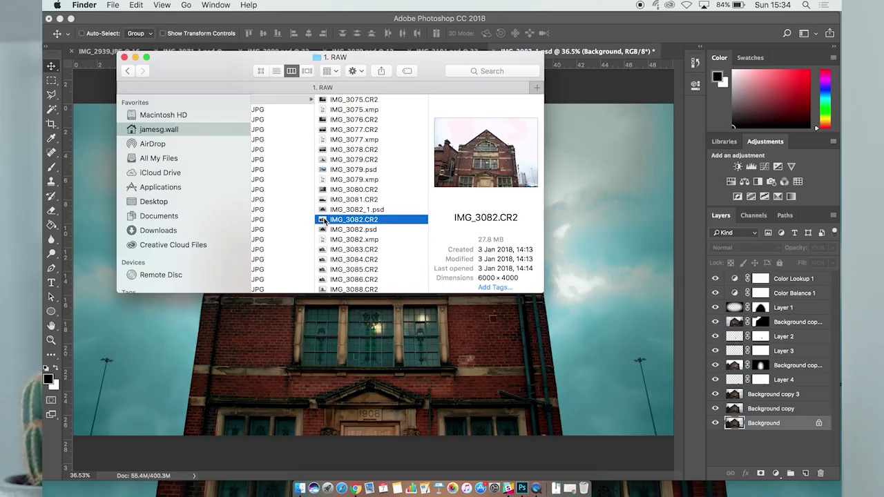
# Step: Open IMG_3082.CR2 with Adobe Photoshop CC 2018 (default) from its context menu
pyautogui.rightClick(325, 219)
pyautogui.moveTo(373, 235)
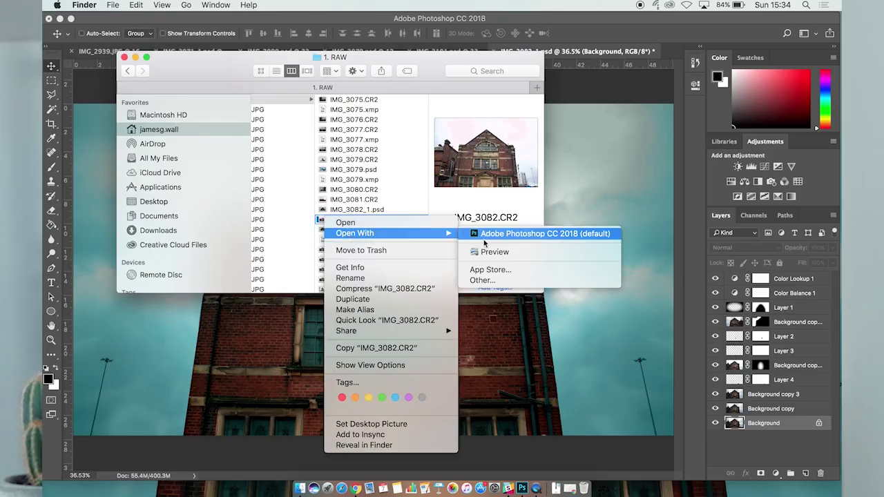
pyautogui.click(486, 237)
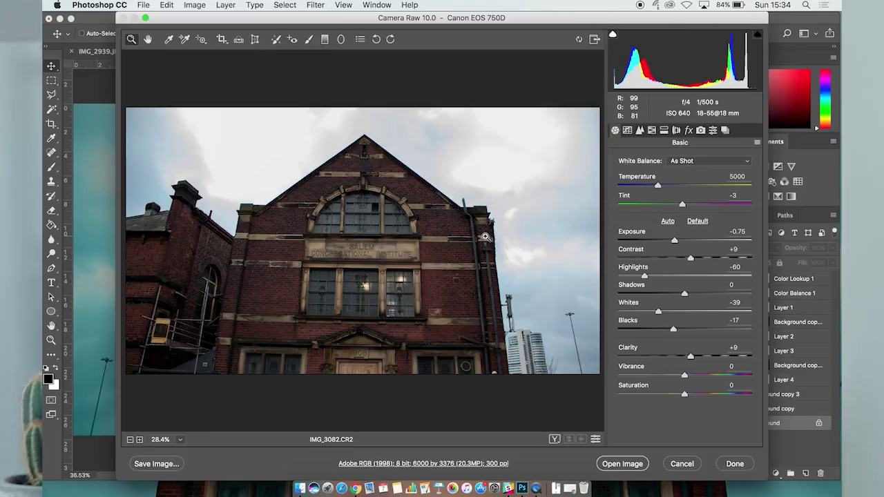
# Step: Review the Basic, Tone Curve, Detail and HSL/Grayscale panels in Camera Raw, then open the image
pyautogui.moveTo(485, 19); pyautogui.dragTo(467, 19)
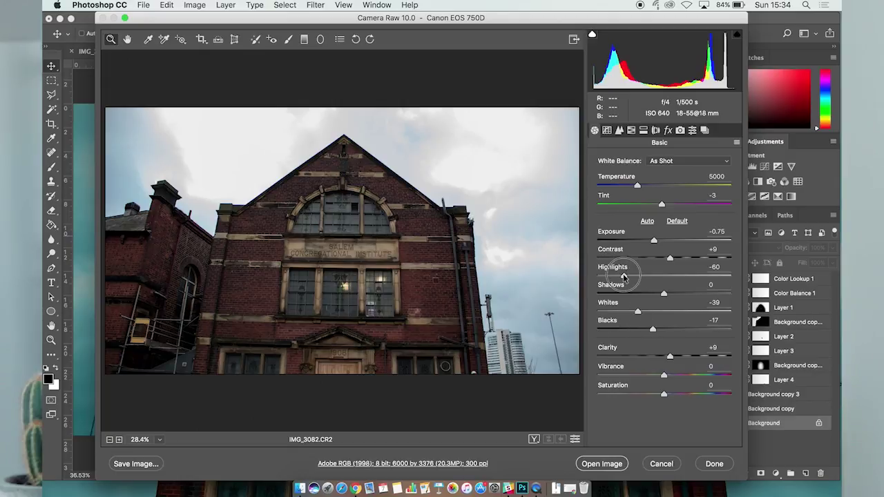
pyautogui.moveTo(623, 276)
pyautogui.mouseDown()
pyautogui.moveTo(675, 278)
pyautogui.moveTo(615, 277)
pyautogui.moveTo(625, 276)
pyautogui.mouseUp()
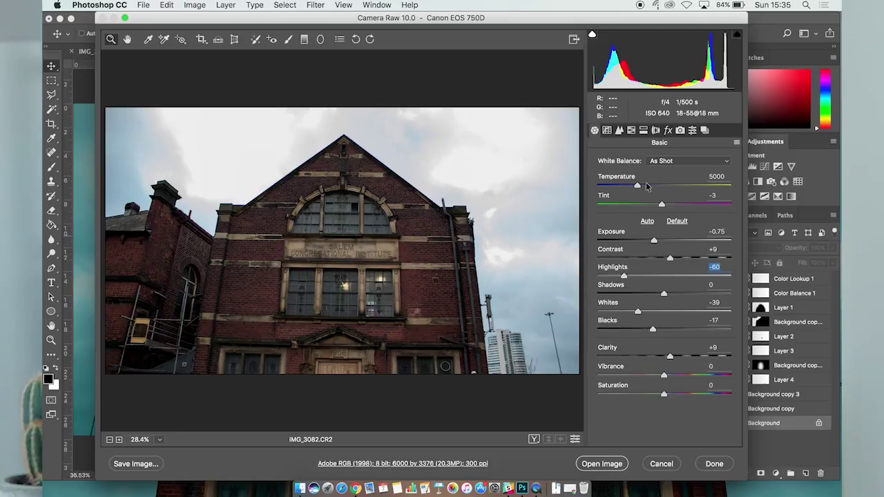
pyautogui.click(607, 131)
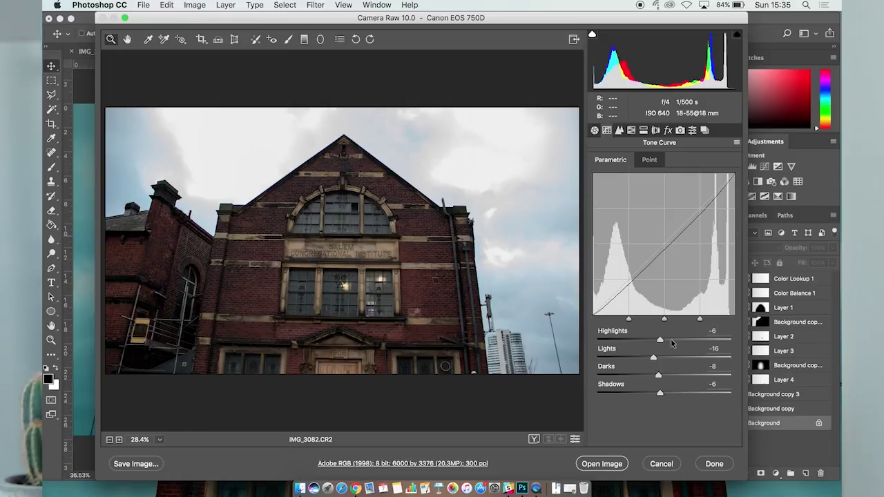
pyautogui.click(620, 132)
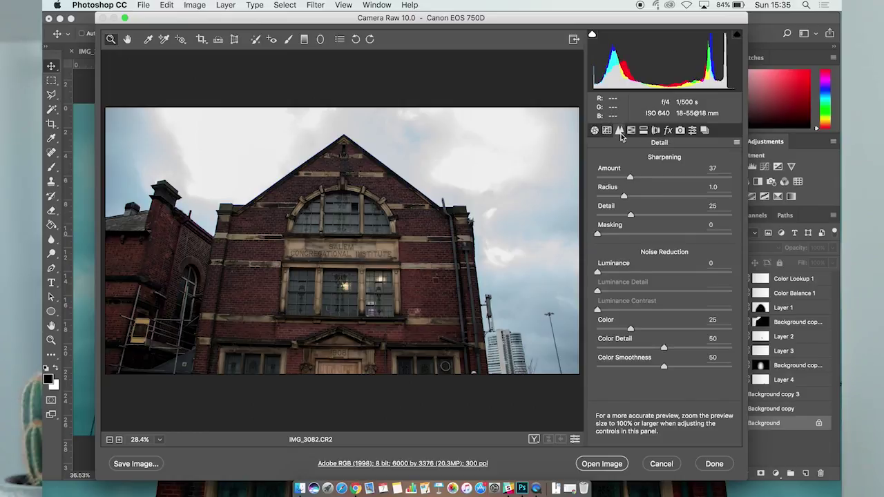
pyautogui.click(630, 131)
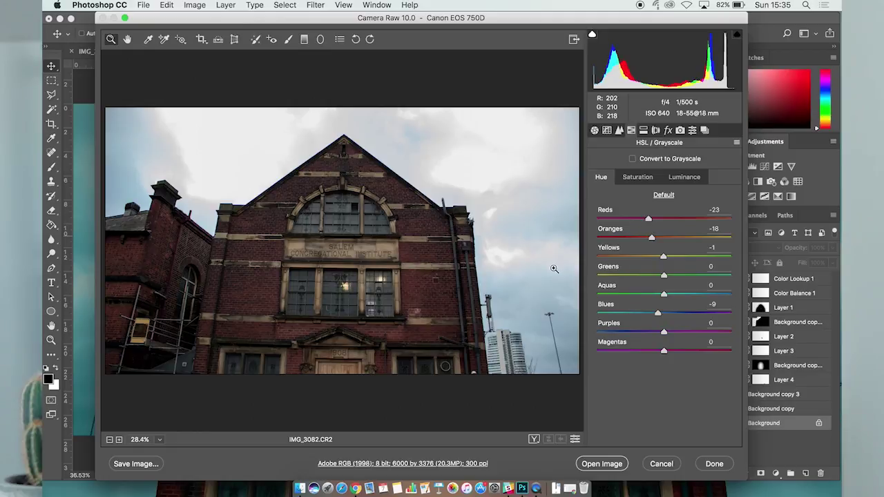
pyautogui.click(608, 464)
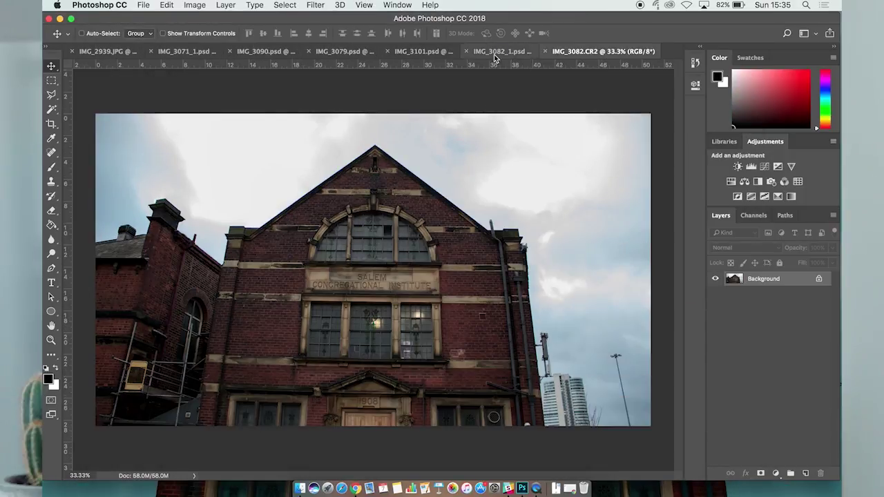
pyautogui.click(299, 487)
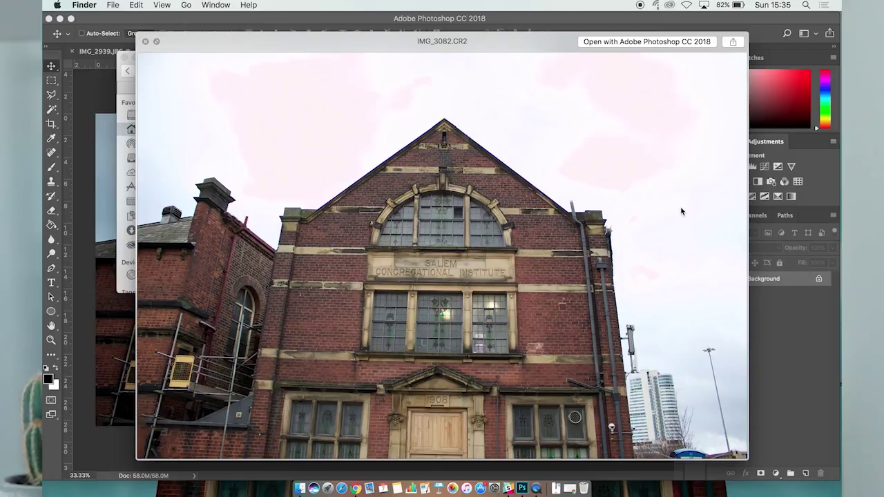
pyautogui.click(145, 41)
pyautogui.click(583, 93)
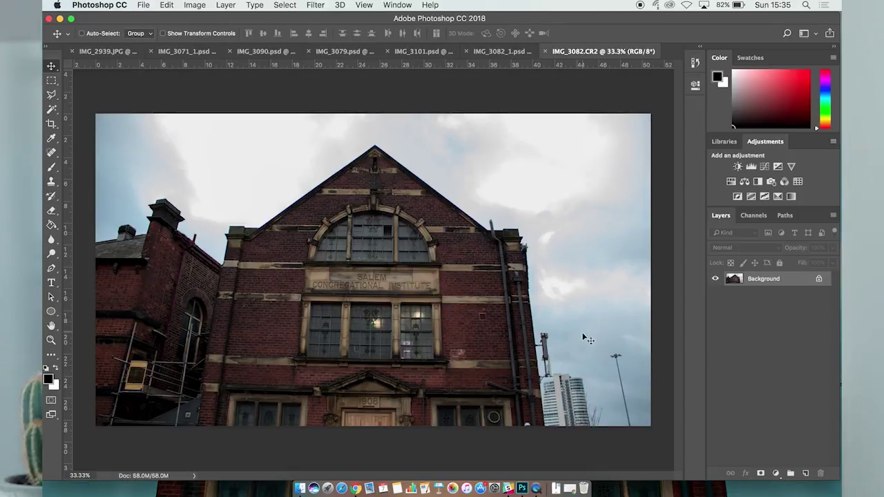
# Step: Duplicate the Background layer as Background copy
pyautogui.rightClick(758, 281)
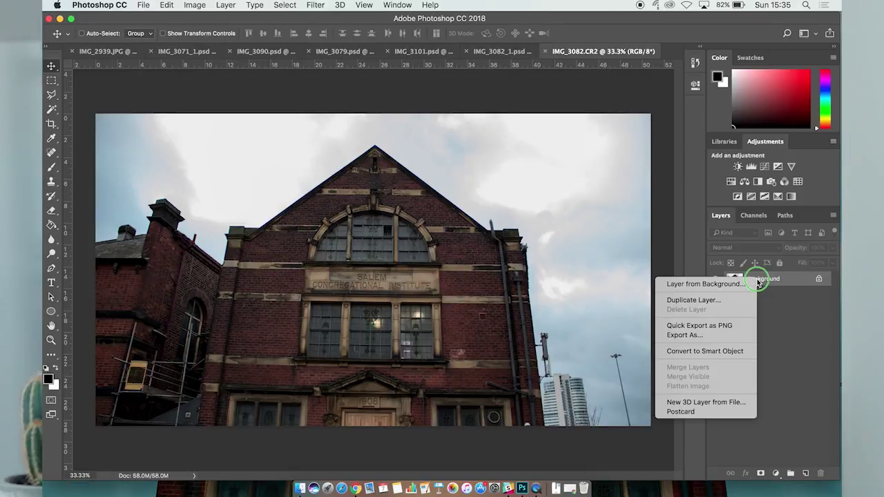
pyautogui.click(696, 299)
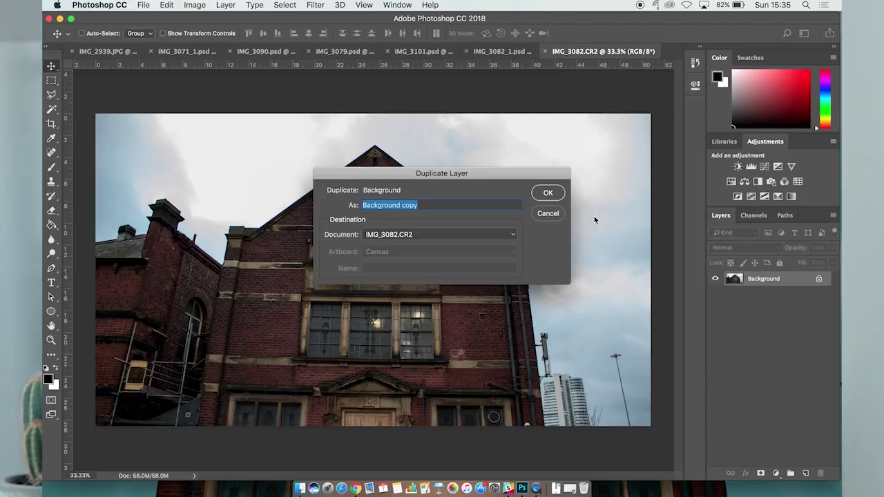
pyautogui.click(555, 199)
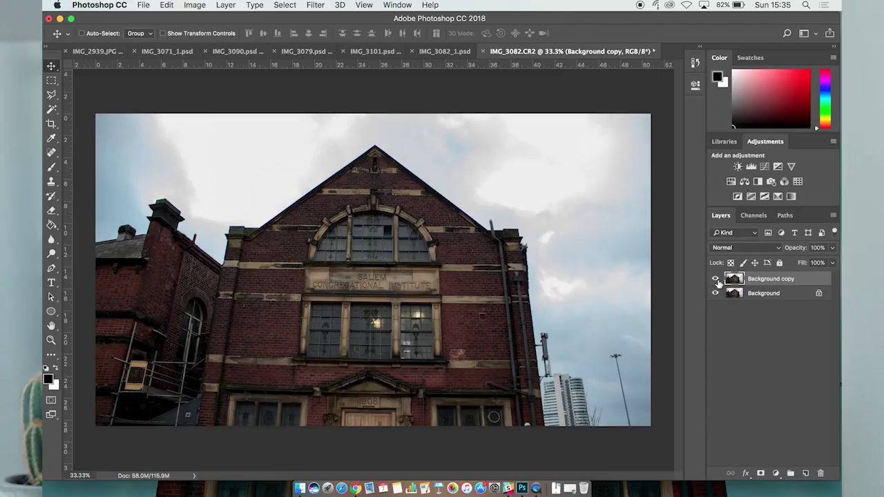
# Step: Add horizontal and vertical guides and rotate the copy -0.40° to straighten the building
pyautogui.moveTo(366, 69); pyautogui.dragTo(352, 271)
pyautogui.moveTo(69, 279); pyautogui.dragTo(373, 295)
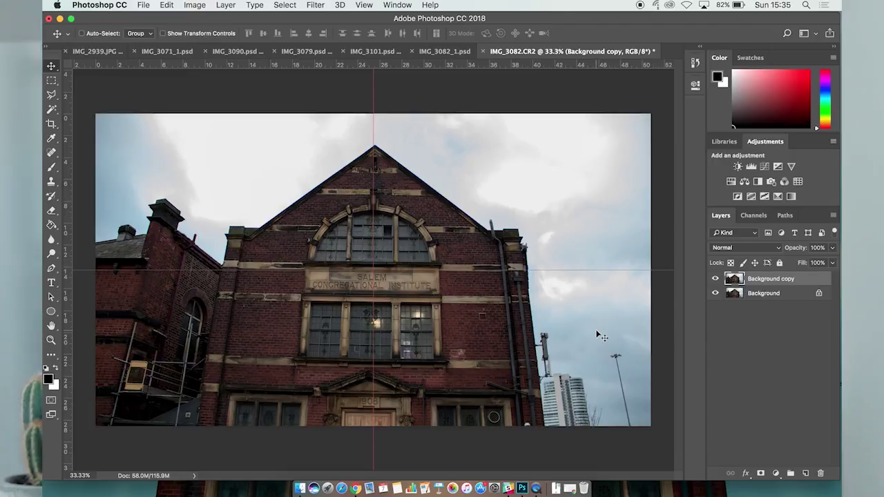
pyautogui.press('super')
pyautogui.press('super+t')
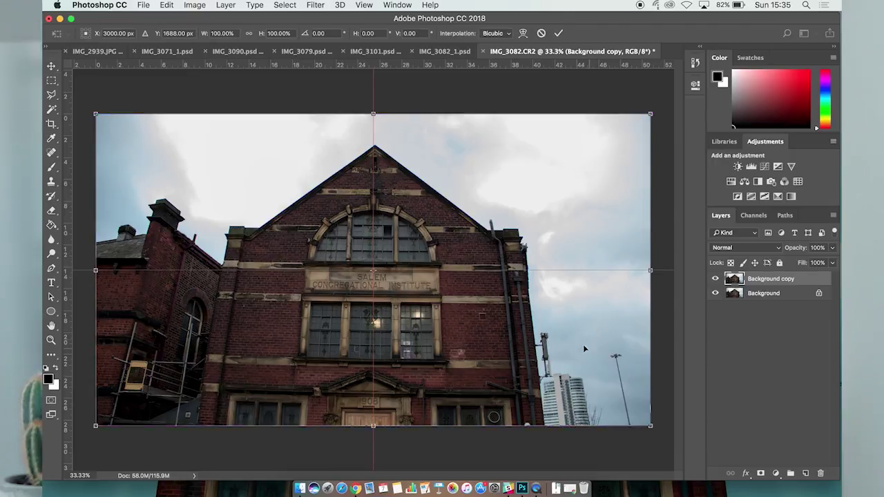
pyautogui.moveTo(665, 324); pyautogui.dragTo(665, 324)
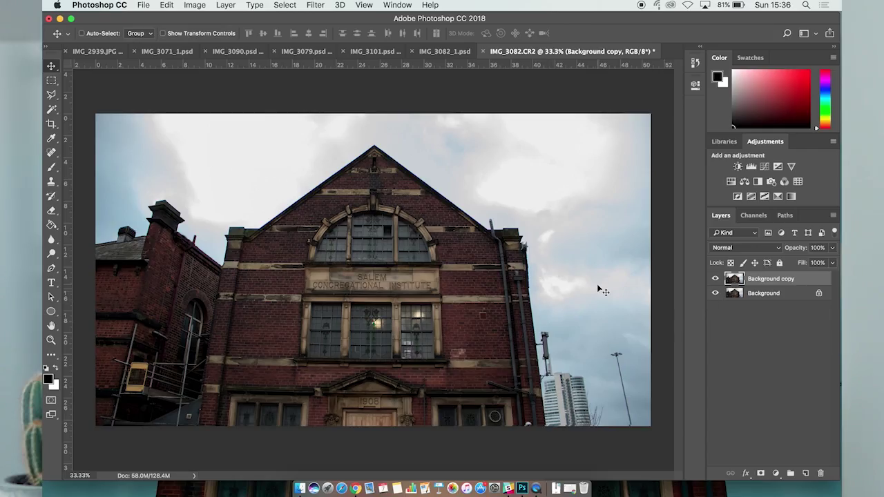
# Step: Check IMG_3082_1.psd for reference, then zoom into IMG_3082.CR2 and hide Background
pyautogui.click(435, 52)
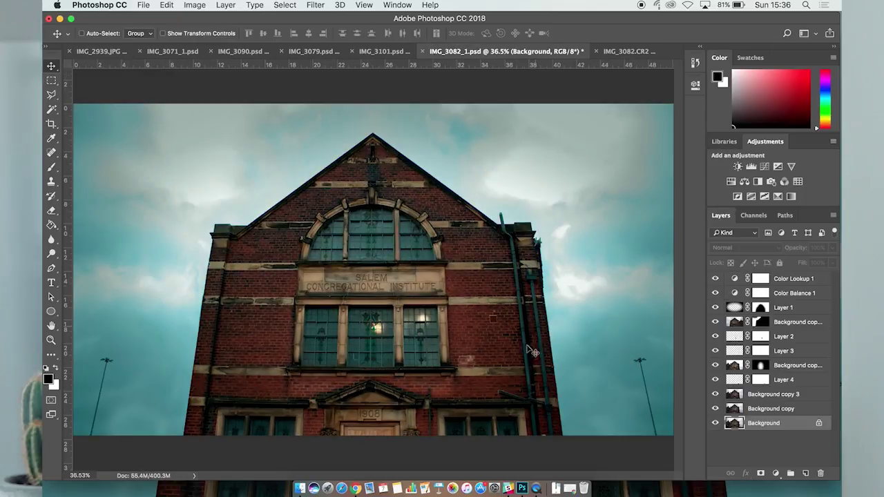
pyautogui.hotkey('ctrl', 'Tab')
pyautogui.press('super+plus')
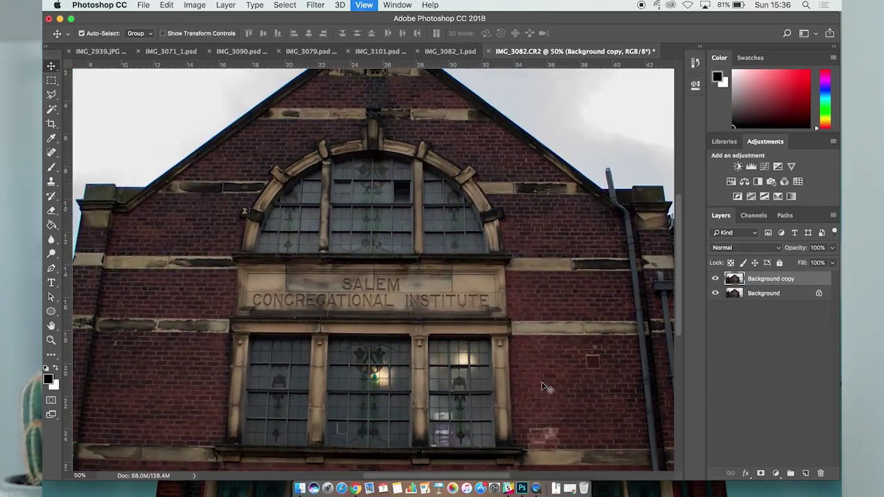
pyautogui.hscroll(5, 542, 389)
pyautogui.press('super+plus')
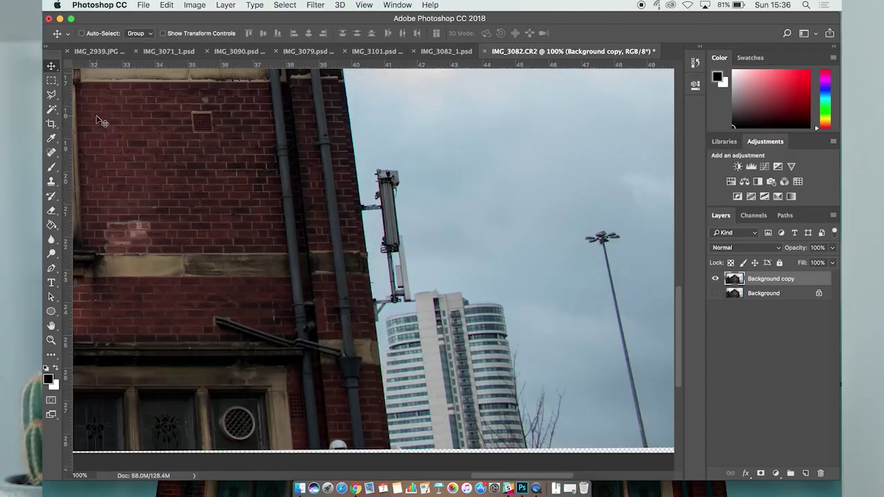
pyautogui.click(52, 95)
pyautogui.rightClick(52, 96)
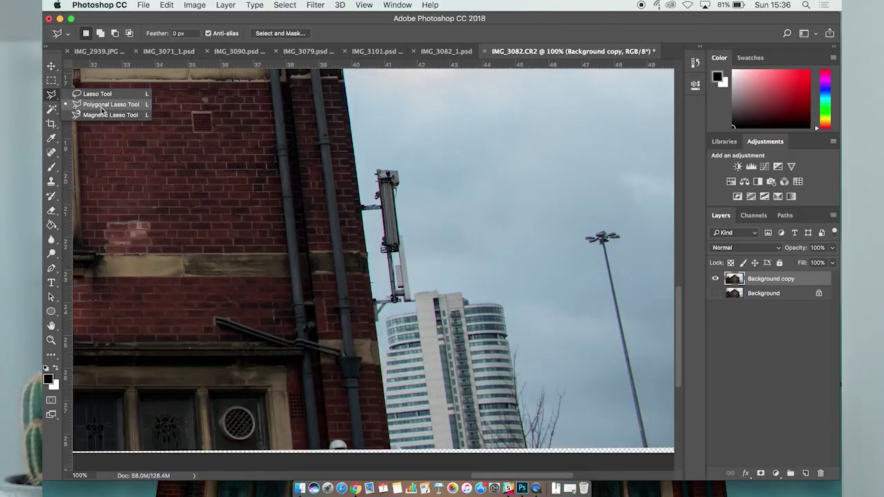
# Step: Trace a Magnetic Lasso selection around the tower, antenna and sky beside the right wall at 300%
pyautogui.press('super+plus')
pyautogui.press('super+plus')
pyautogui.scroll(-5, 396, 456)
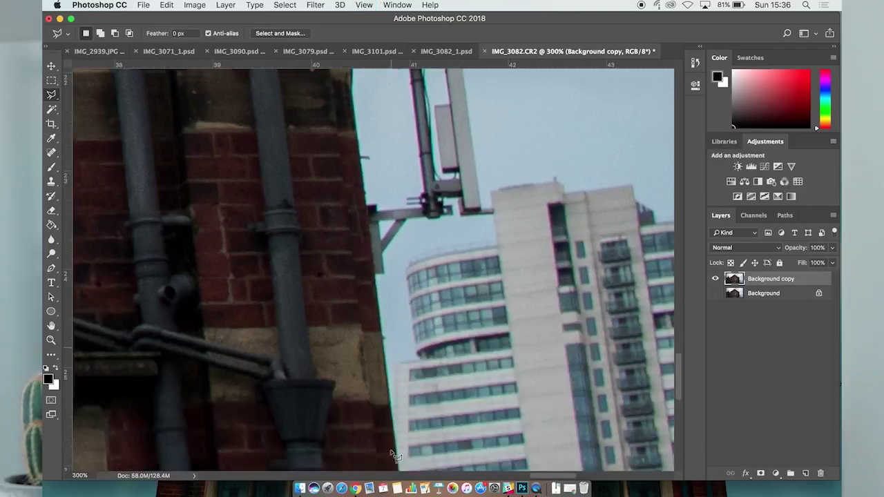
pyautogui.scroll(-4, 396, 456)
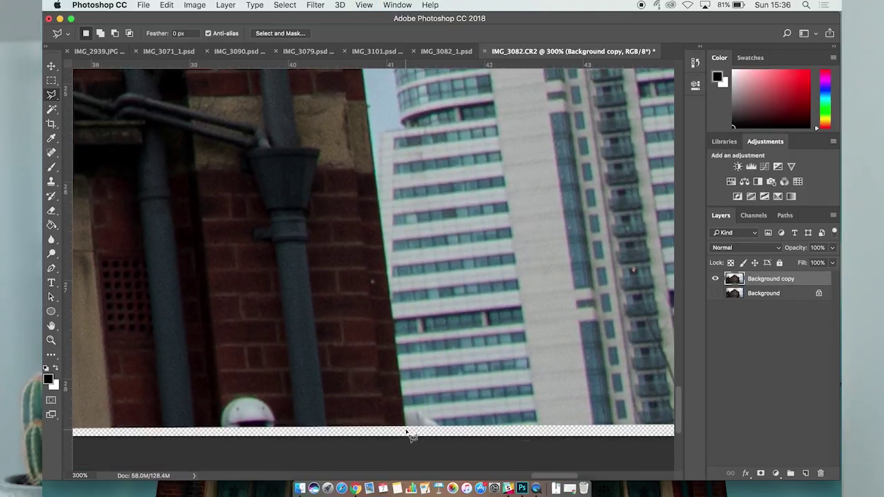
pyautogui.click(405, 426)
pyautogui.scroll(6, 381, 181)
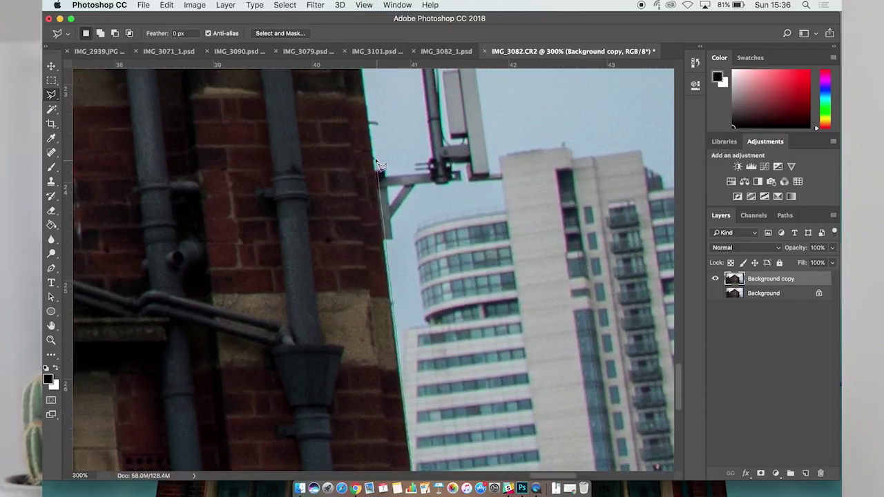
pyautogui.scroll(10, 379, 163)
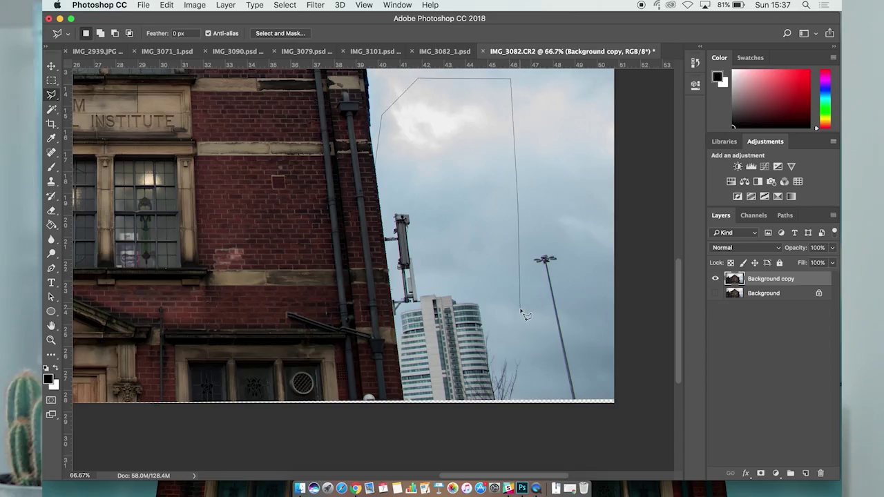
pyautogui.doubleClick(557, 384)
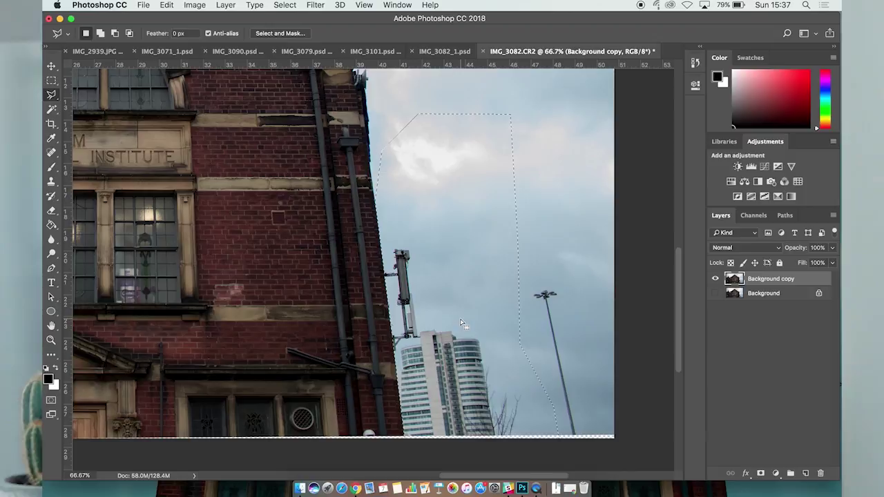
# Step: Clone clean sky over the tower and antenna using an enlarged Clone Stamp brush
pyautogui.click(52, 182)
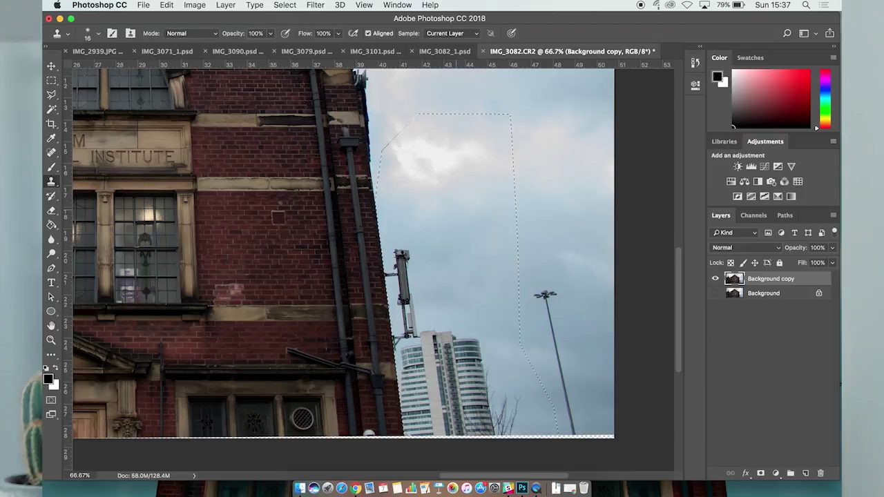
pyautogui.moveTo(456, 207)
pyautogui.mouseDown()
pyautogui.moveTo(513, 213)
pyautogui.moveTo(484, 220)
pyautogui.mouseUp()
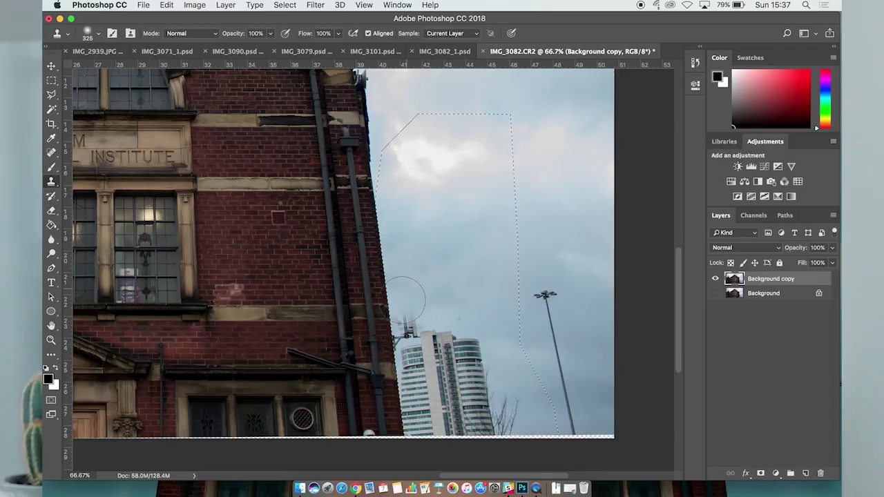
pyautogui.keyDown('alt'); pyautogui.click(428, 277); pyautogui.keyUp('alt')
pyautogui.moveTo(432, 357)
pyautogui.mouseDown()
pyautogui.moveTo(459, 348)
pyautogui.moveTo(428, 336)
pyautogui.moveTo(417, 423)
pyautogui.moveTo(532, 411)
pyautogui.mouseUp()
pyautogui.press('m')
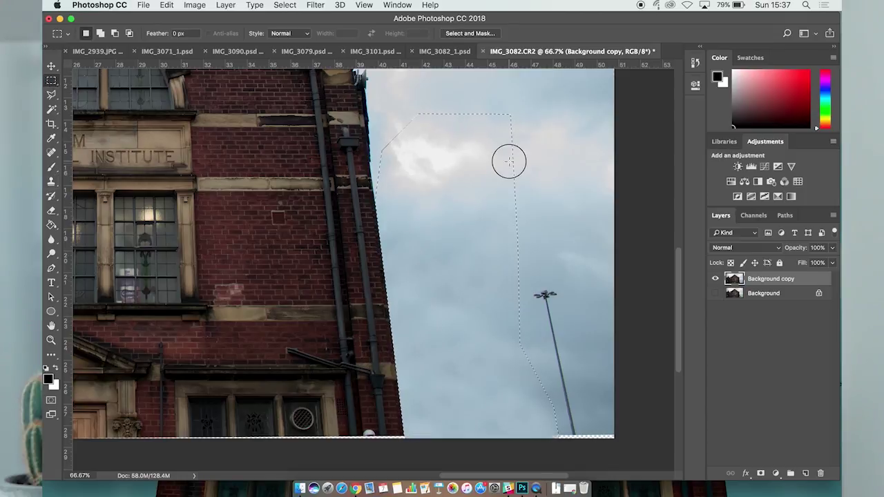
pyautogui.press('super+minus')
pyautogui.press('super+minus')
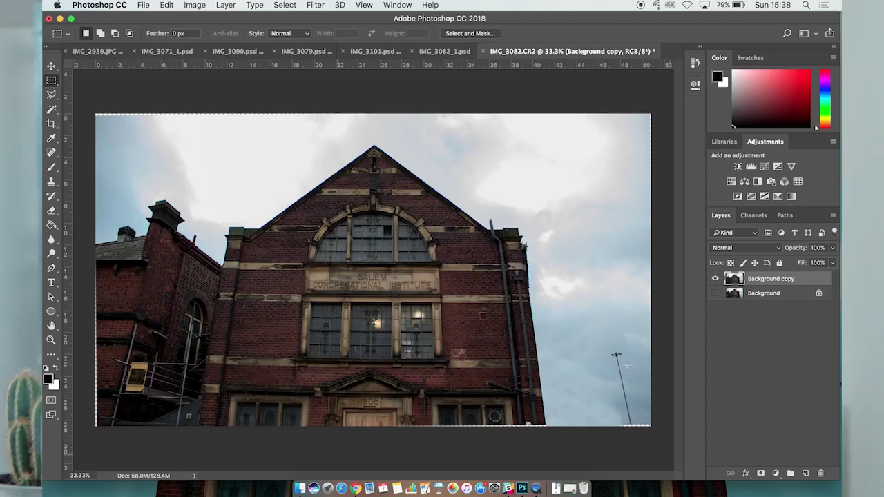
# Step: Duplicate Background copy as Background copy 2
pyautogui.rightClick(764, 286)
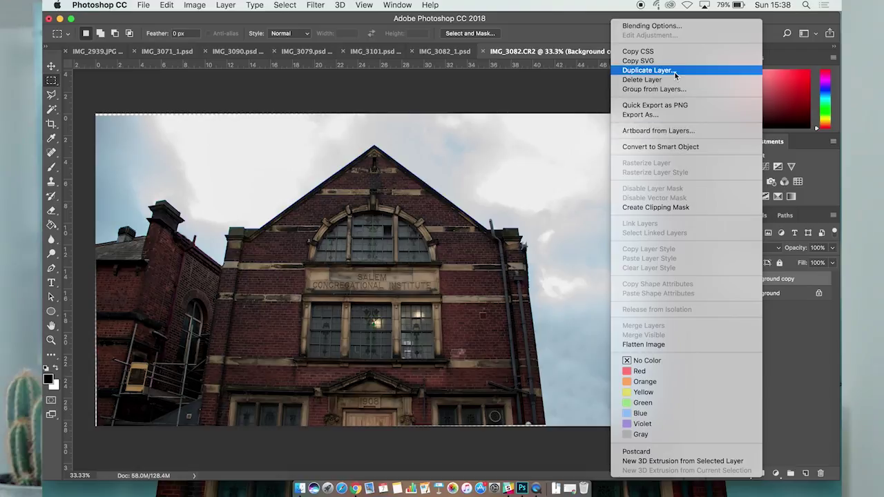
pyautogui.click(653, 70)
pyautogui.click(550, 193)
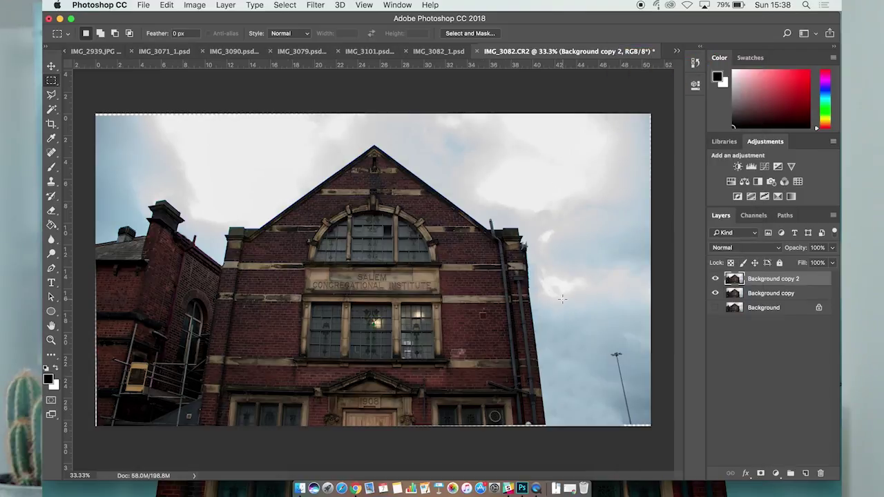
# Step: Flip Background copy 2 horizontally with -100% width, then hide it
pyautogui.hotkey('ctrl', 't')
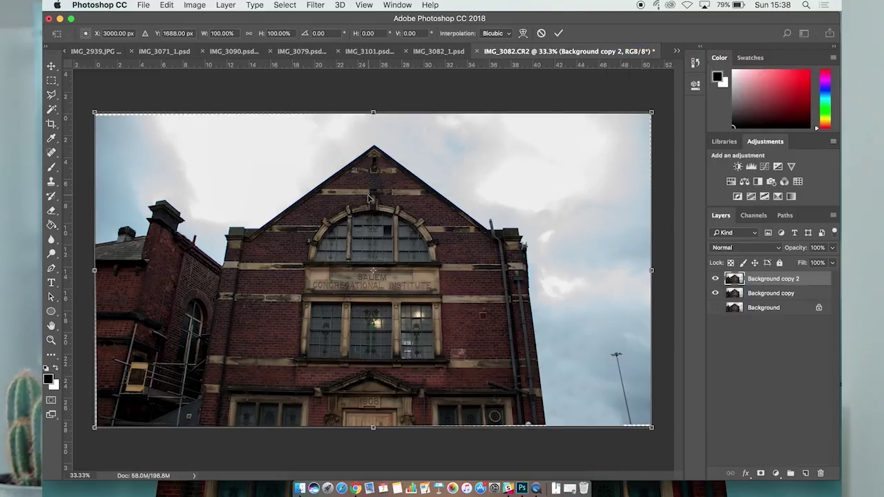
pyautogui.click(213, 33)
pyautogui.write('-1000')
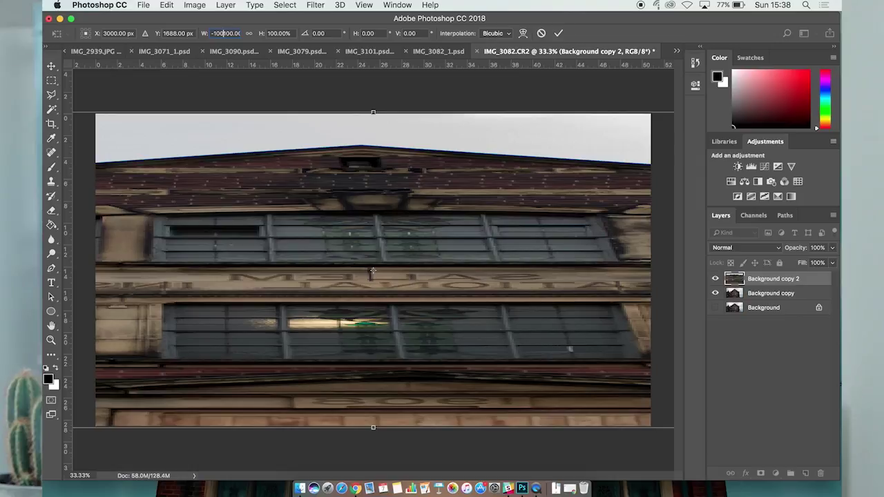
pyautogui.press('Return')
pyautogui.press('Return')
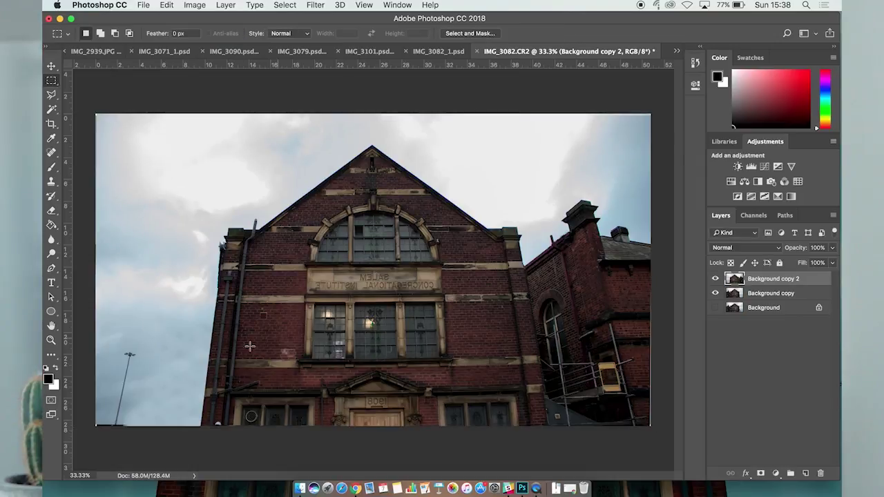
pyautogui.click(715, 279)
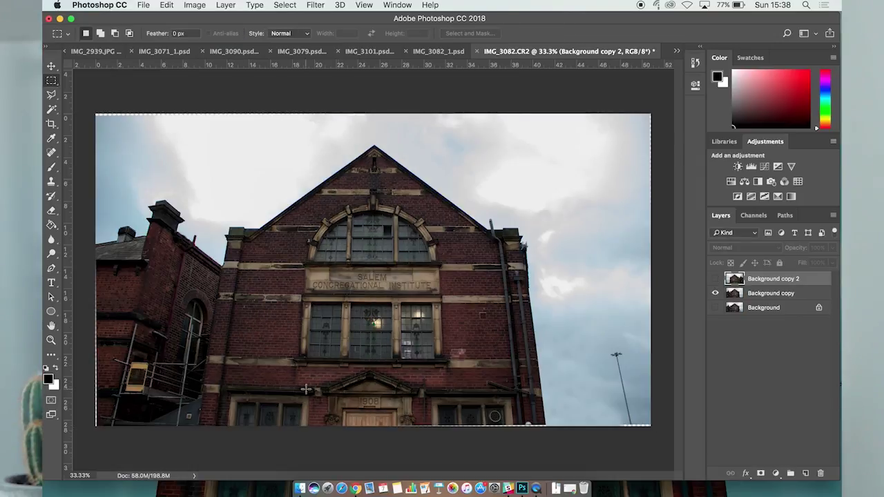
# Step: At 200% zoom, start a Polygonal Lasso outline at the image bottom beside the main wall
pyautogui.press('super+plus')
pyautogui.press('super+plus')
pyautogui.press('super+plus')
pyautogui.press('super+plus')
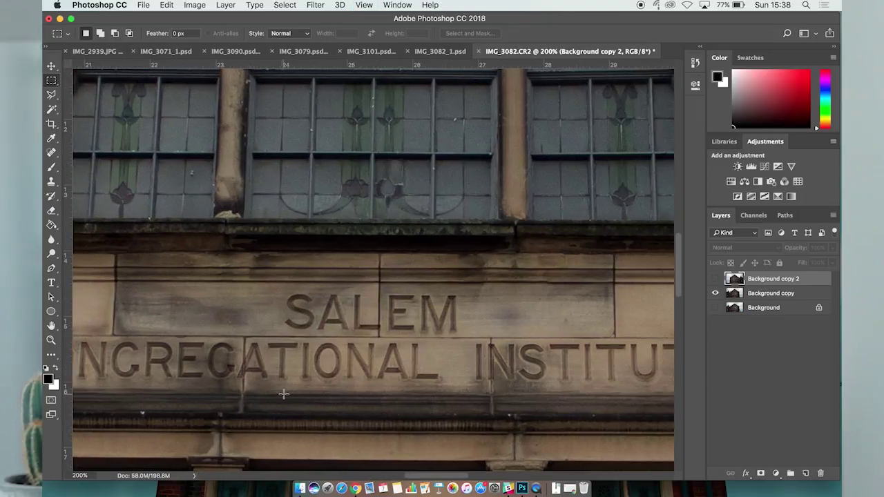
pyautogui.hscroll(-10, 283, 394)
pyautogui.scroll(-10, 284, 393)
pyautogui.hscroll(-5, 283, 394)
pyautogui.click(51, 93)
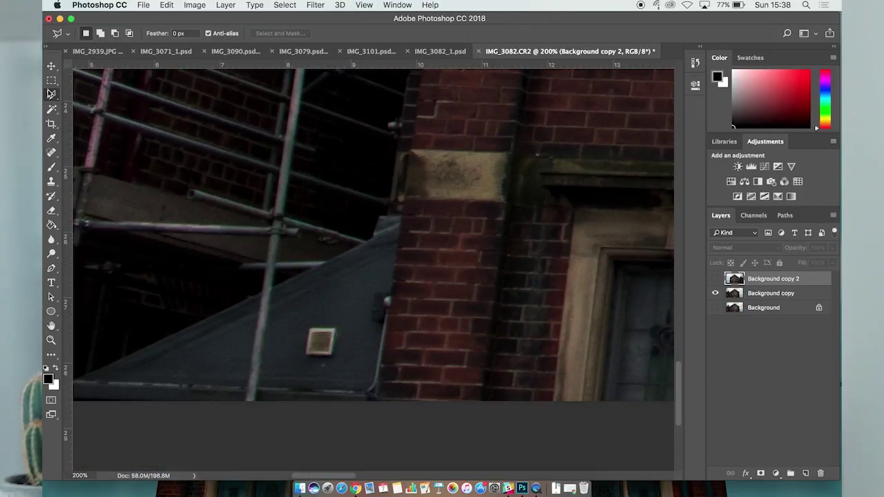
pyautogui.click(376, 403)
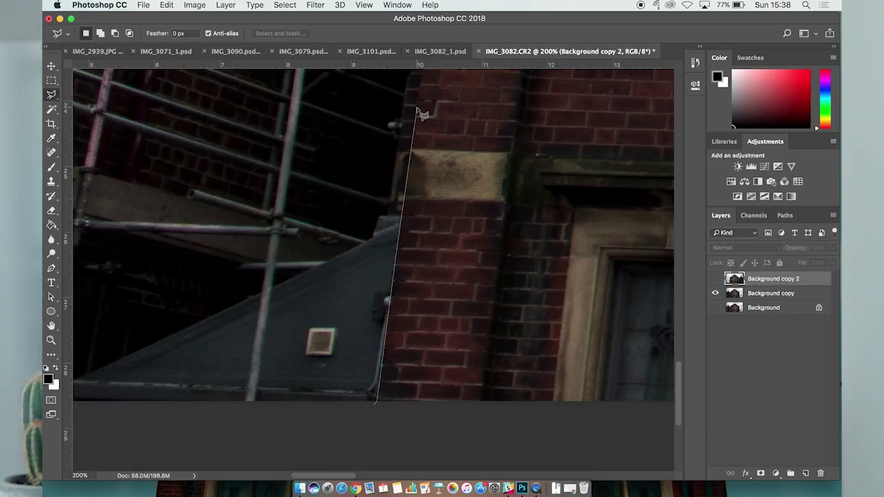
# Step: Close the outline over the roof, show Background copy 2 and mask it to the selection
pyautogui.scroll(5, 443, 118)
pyautogui.scroll(4, 492, 119)
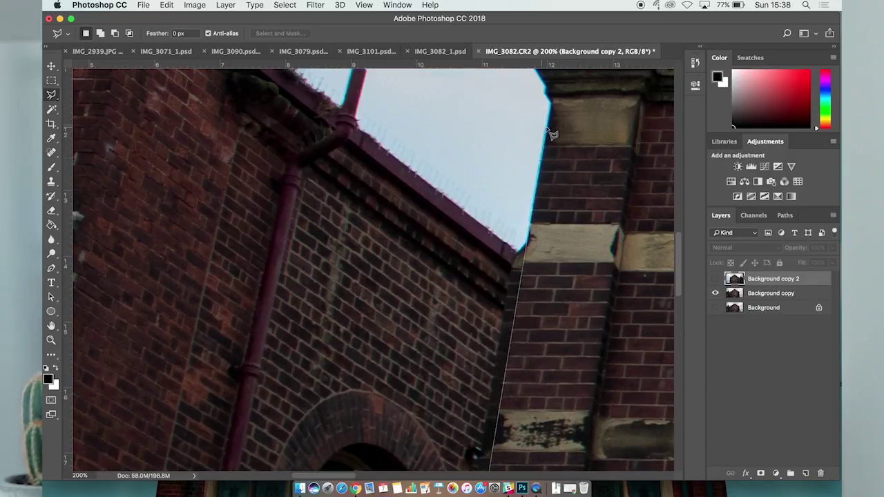
pyautogui.hscroll(10, 551, 134)
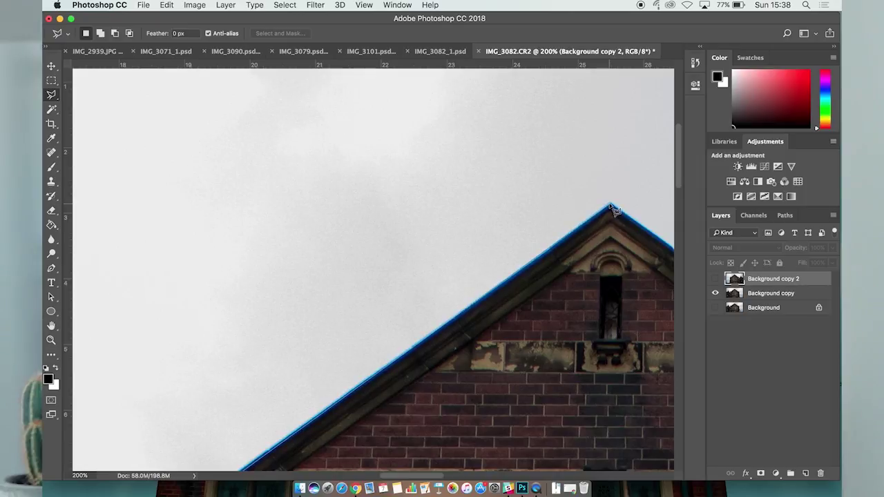
pyautogui.scroll(-4, 612, 207)
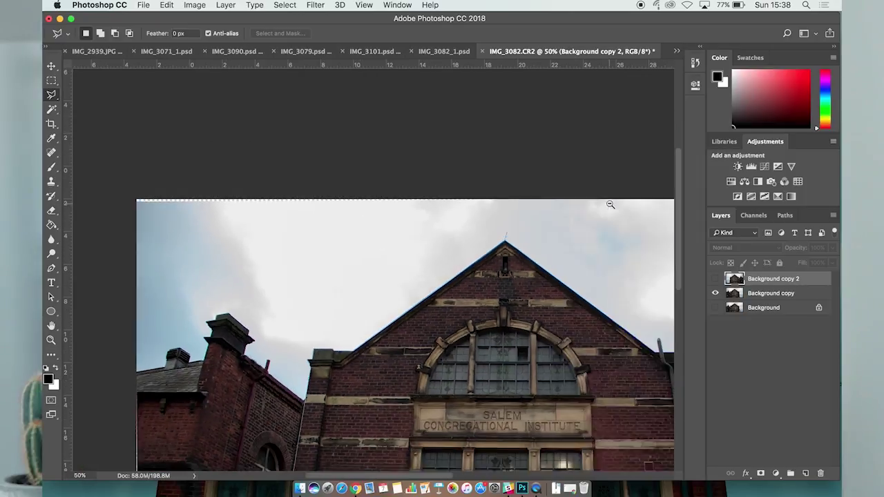
pyautogui.scroll(-1, 611, 204)
pyautogui.click(227, 236)
pyautogui.doubleClick(200, 428)
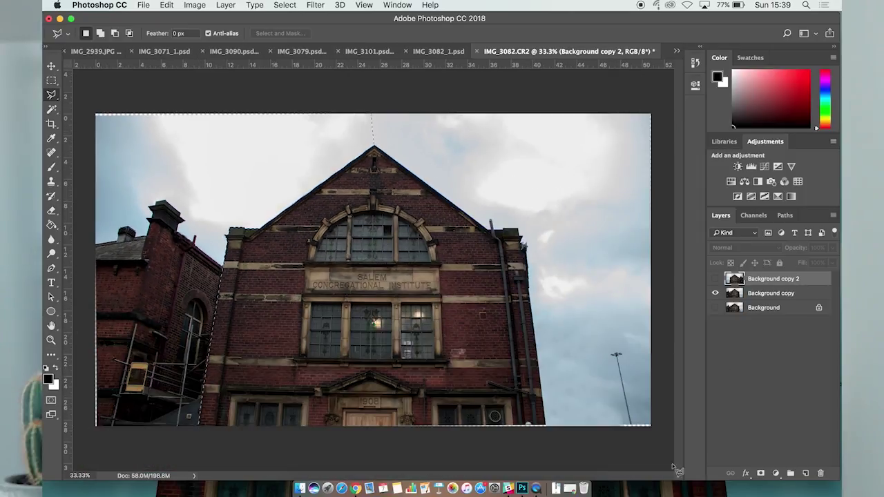
pyautogui.click(716, 280)
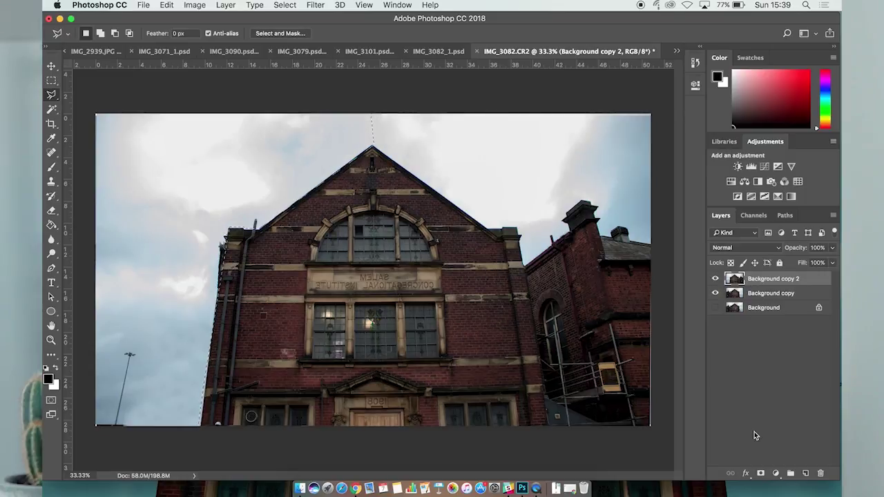
pyautogui.click(761, 474)
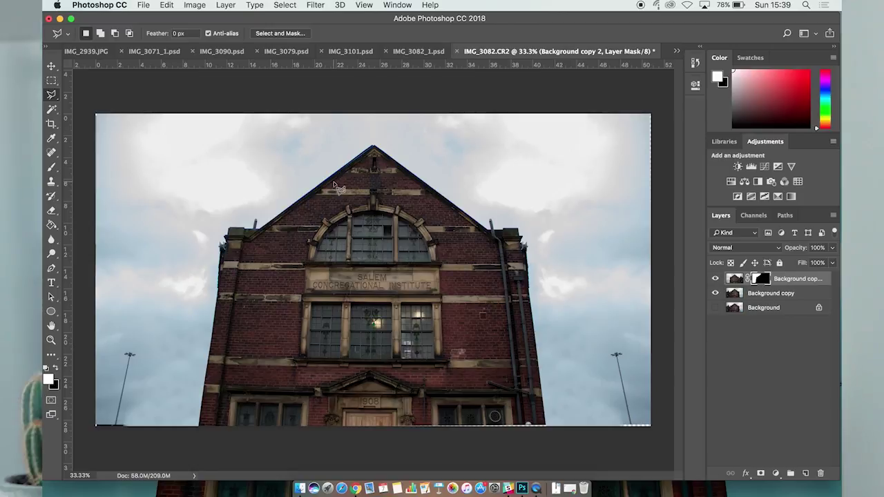
# Step: Compare the masked mirror layer on and off, then target its image thumbnail and zoom to 100%
pyautogui.click(716, 280)
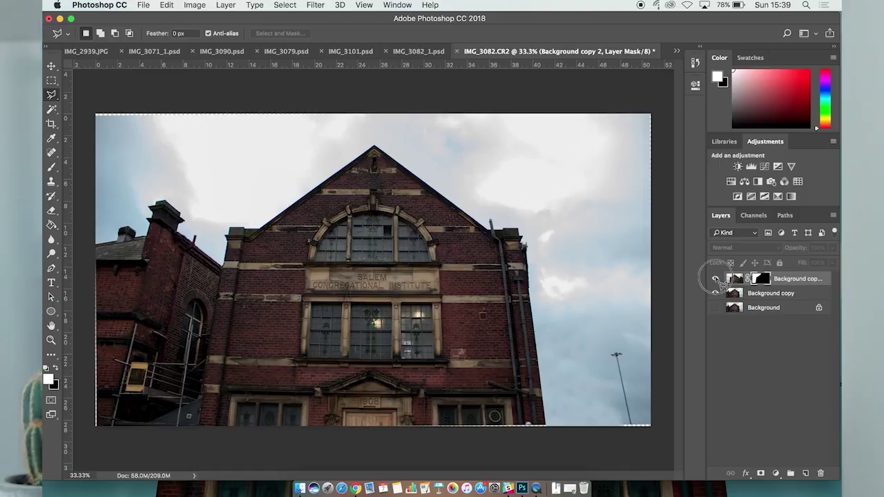
pyautogui.click(716, 278)
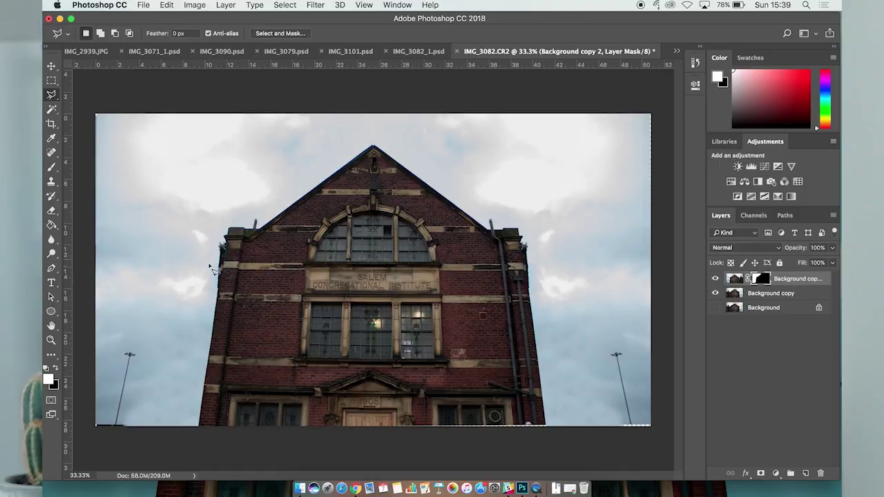
pyautogui.click(736, 281)
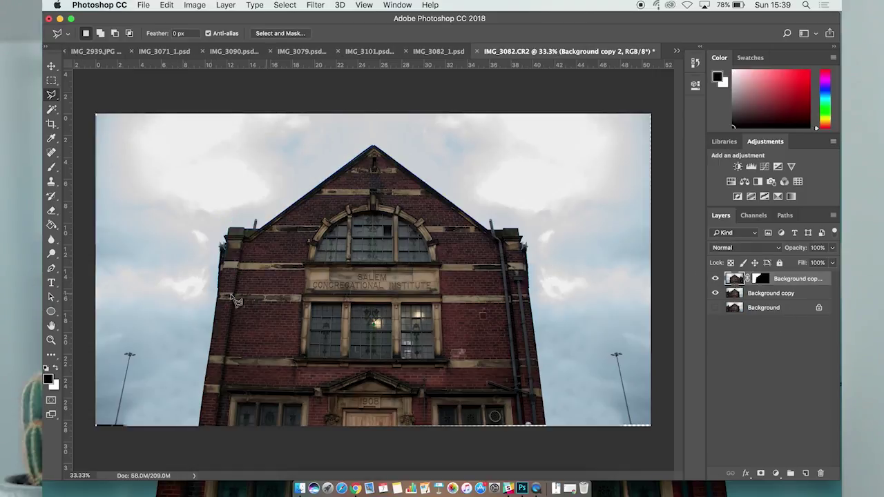
pyautogui.scroll(10, 221, 250)
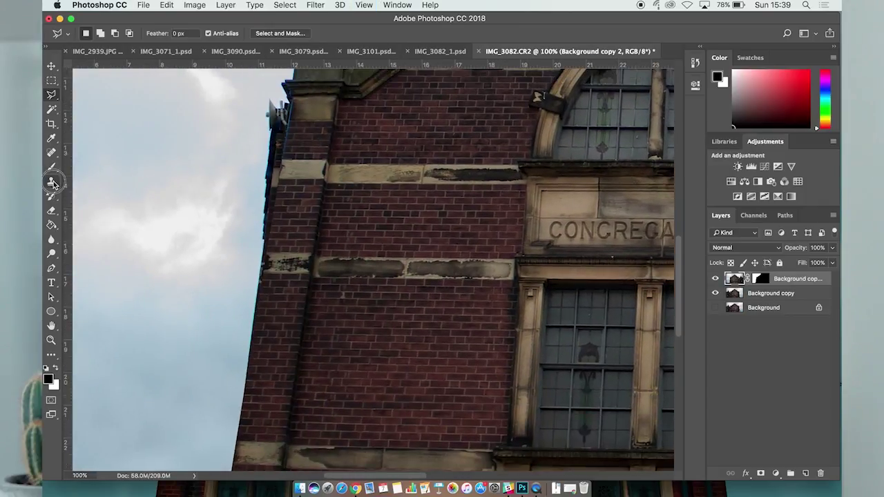
# Step: Clone clean sky over the stray details on the building's upper-left edge and roofline, then target the top layer's mask
pyautogui.click(51, 181)
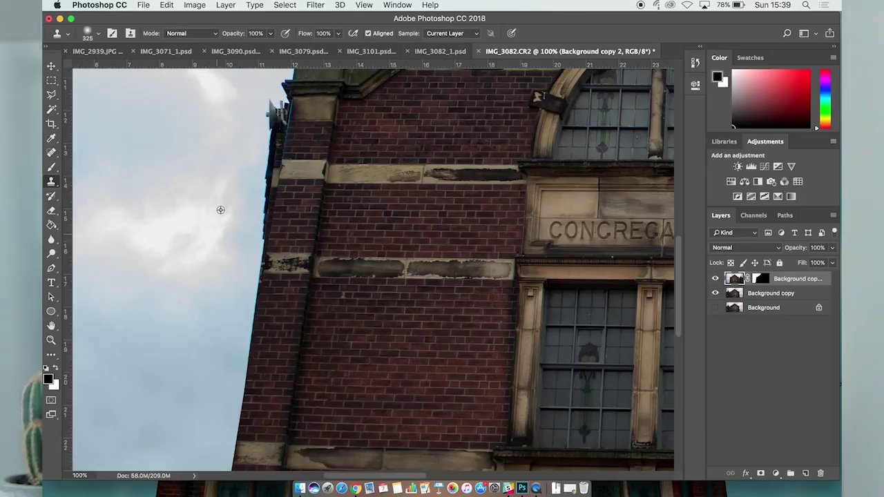
pyautogui.moveTo(280, 249); pyautogui.dragTo(266, 147)
pyautogui.scroll(5, 277, 173)
pyautogui.moveTo(296, 208)
pyautogui.mouseDown()
pyautogui.moveTo(365, 191)
pyautogui.moveTo(352, 198)
pyautogui.moveTo(391, 159)
pyautogui.mouseUp()
pyautogui.scroll(5, 391, 158)
pyautogui.hscroll(5, 391, 159)
pyautogui.scroll(4, 454, 132)
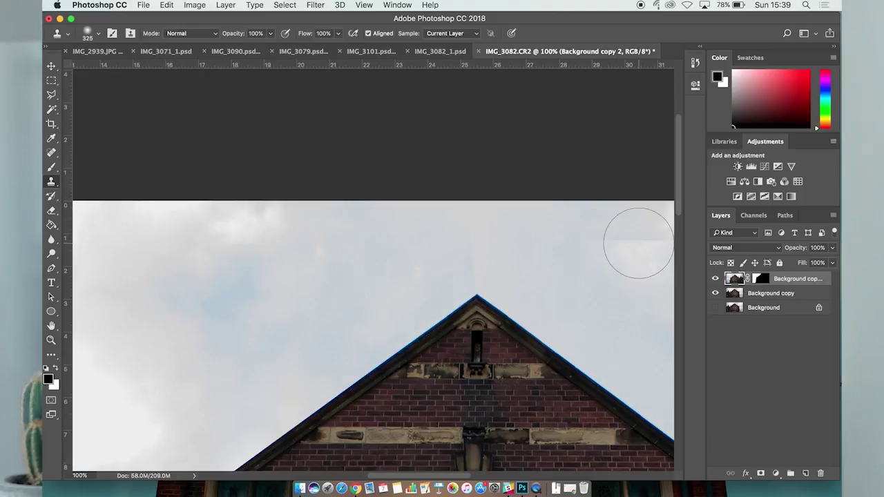
pyautogui.click(761, 279)
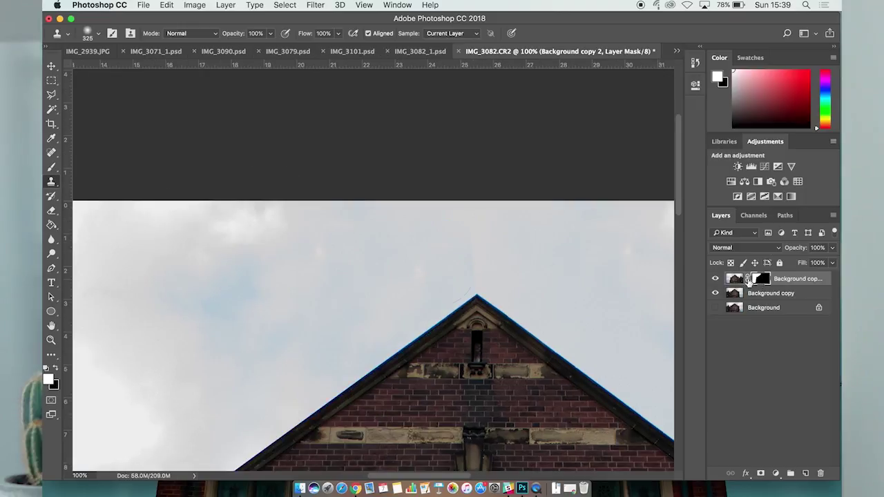
# Step: Set up the Brush with a black foreground, 224 px size and raised opacity
pyautogui.click(51, 167)
pyautogui.press('x')
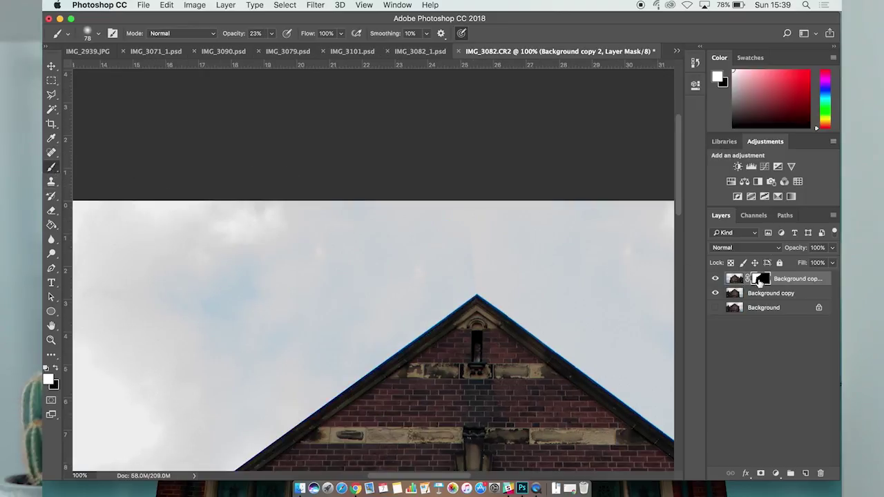
pyautogui.click(49, 379)
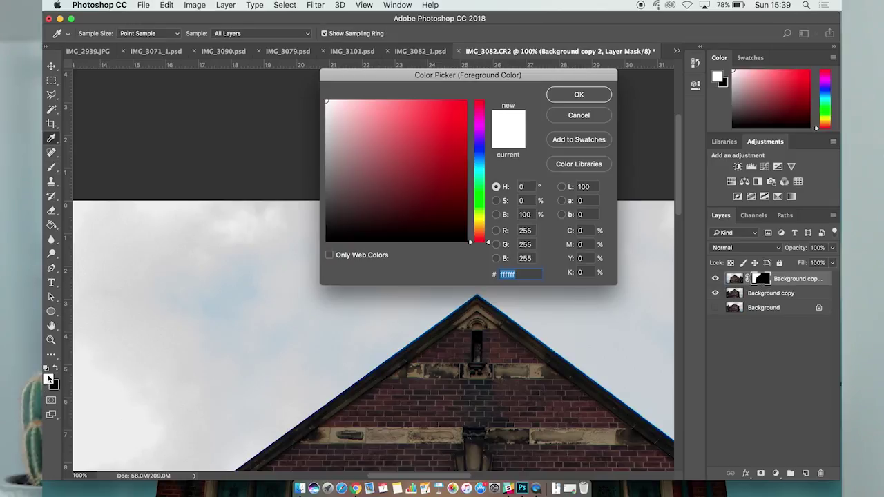
pyautogui.click(302, 250)
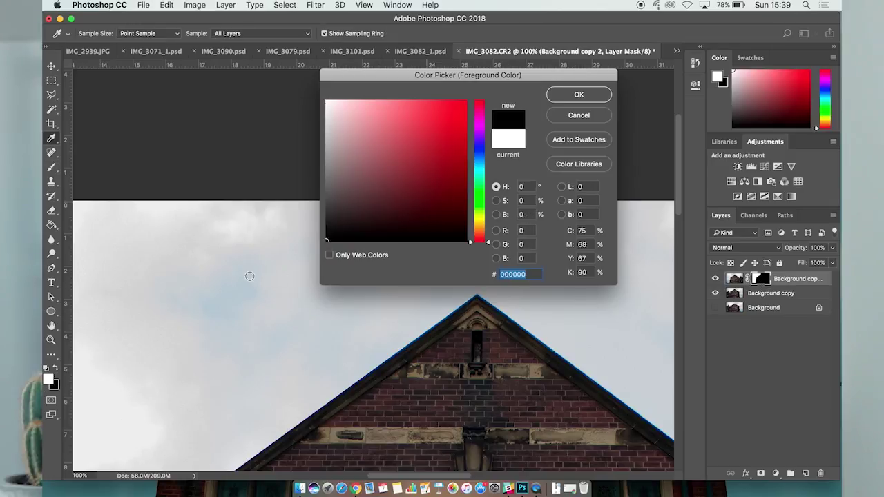
pyautogui.click(579, 94)
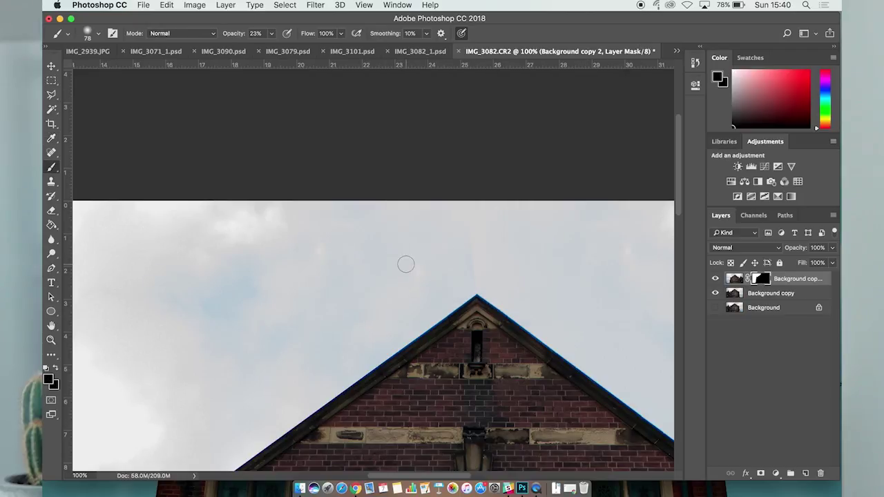
pyautogui.moveTo(405, 265); pyautogui.dragTo(474, 267)
pyautogui.click(272, 33)
pyautogui.moveTo(271, 46); pyautogui.dragTo(321, 48)
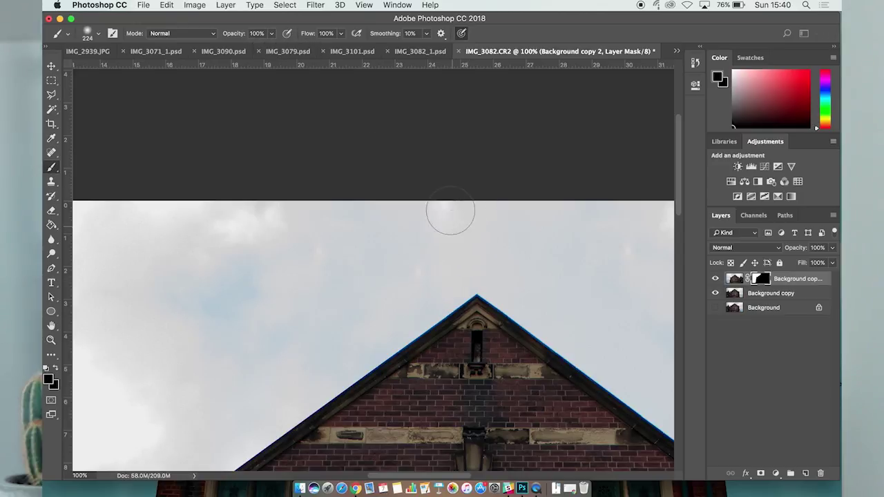
# Step: Paint the mask black over the upper-left sky to blend in the lower layer's sky
pyautogui.hscroll(-10, 410, 203)
pyautogui.scroll(-3, 411, 203)
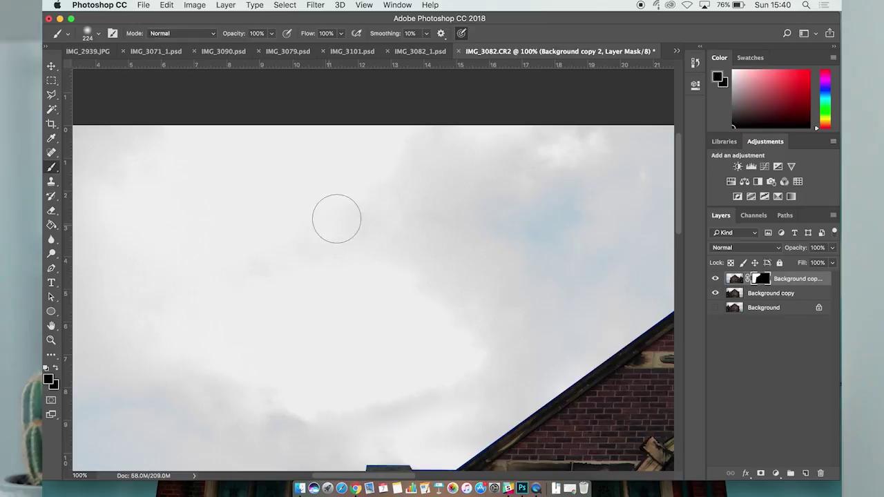
pyautogui.hscroll(-3, 442, 126)
pyautogui.scroll(-1, 441, 127)
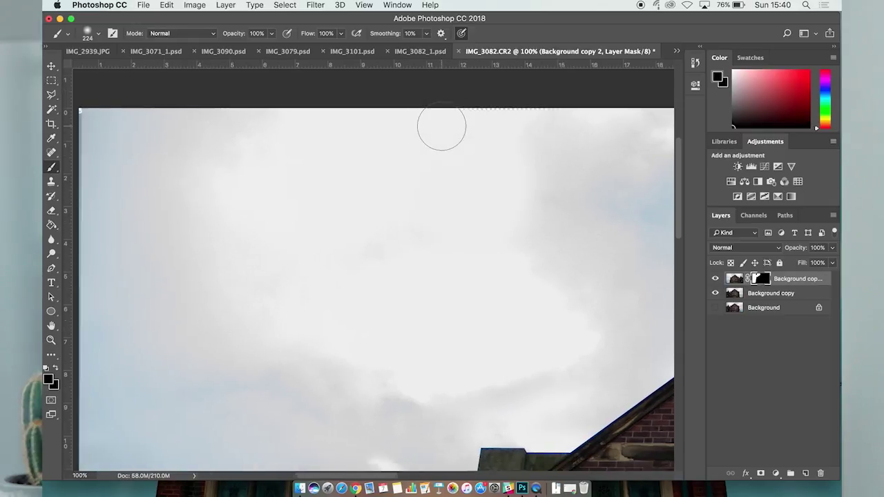
pyautogui.hscroll(-1, 441, 127)
pyautogui.scroll(1, 441, 127)
pyautogui.moveTo(172, 253)
pyautogui.mouseDown()
pyautogui.moveTo(132, 207)
pyautogui.moveTo(123, 209)
pyautogui.moveTo(116, 120)
pyautogui.moveTo(115, 160)
pyautogui.moveTo(198, 145)
pyautogui.mouseUp()
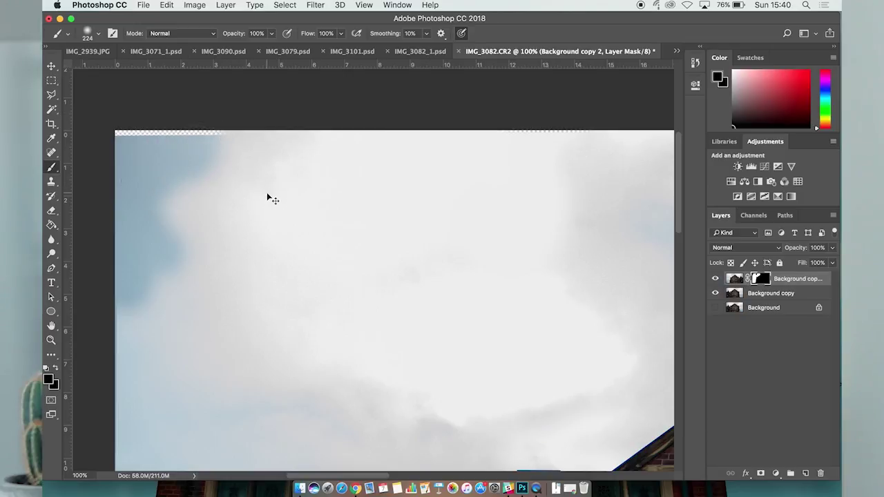
pyautogui.scroll(-3, 270, 199)
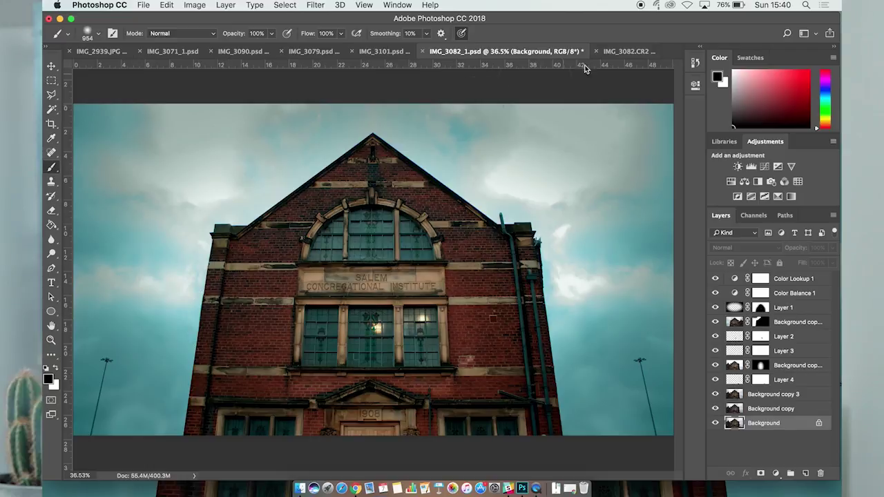
pyautogui.click(621, 51)
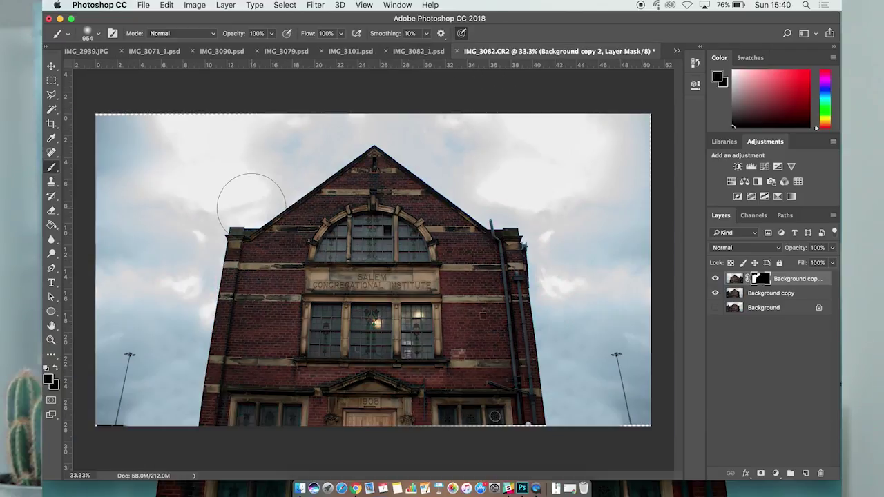
# Step: Switch to a 451 px Clone Stamp working on the layer's pixels instead of its mask
pyautogui.click(50, 182)
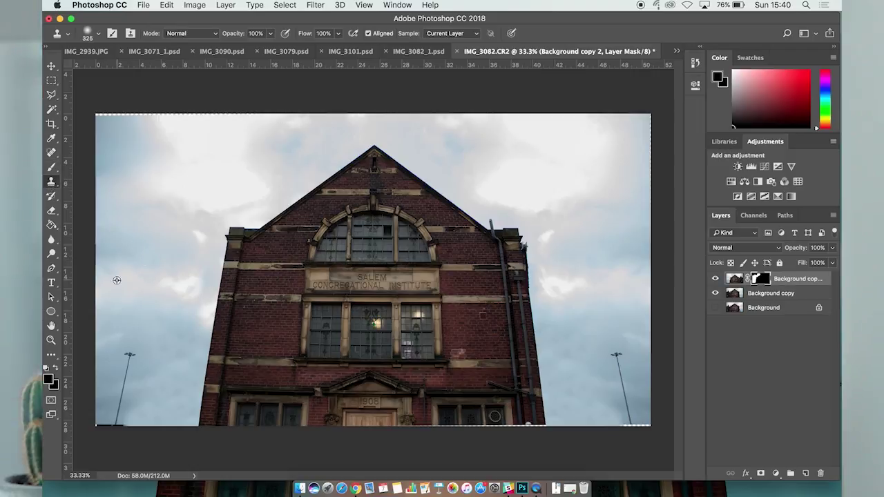
pyautogui.moveTo(136, 255); pyautogui.dragTo(207, 262)
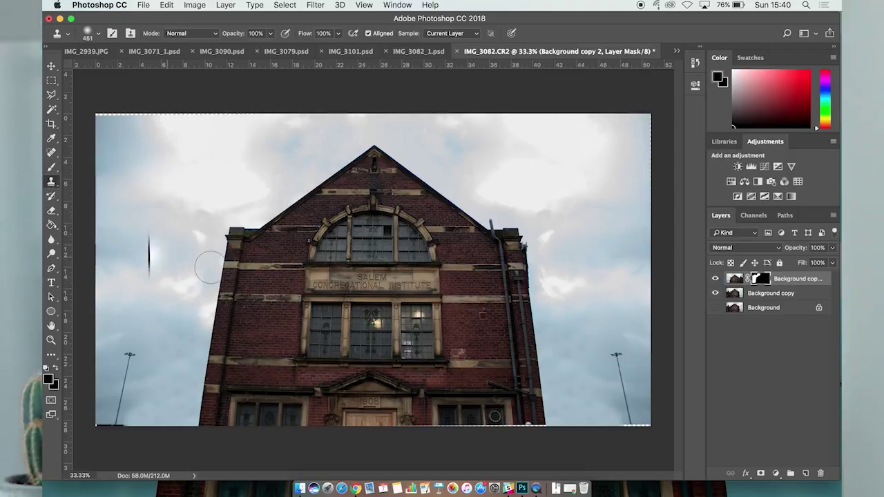
pyautogui.press('super+2')
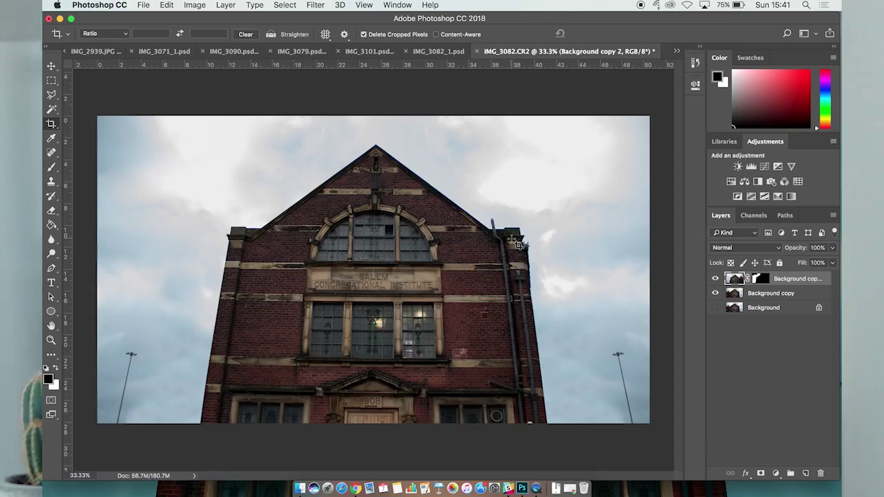
pyautogui.keyDown('alt'); pyautogui.click(717, 308); pyautogui.keyUp('alt')
pyautogui.keyDown('alt'); pyautogui.click(716, 308); pyautogui.keyUp('alt')
pyautogui.press('super')
pyautogui.scroll(3, 428, 346)
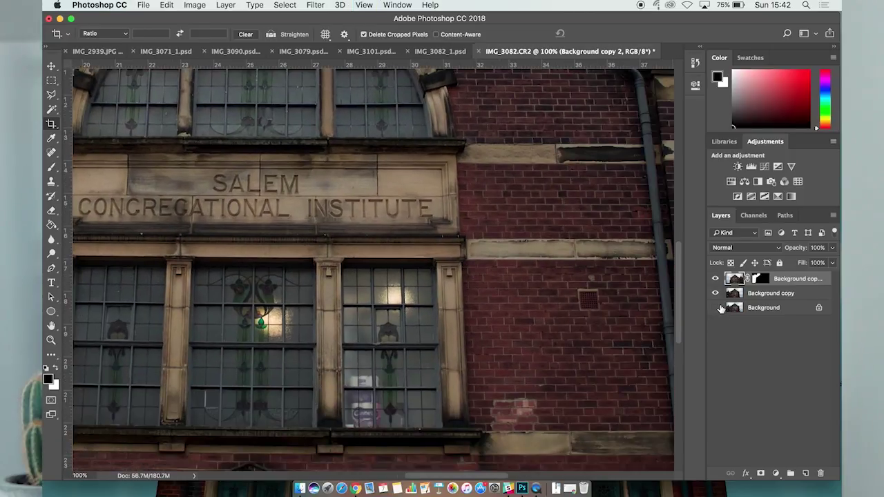
pyautogui.click(734, 295)
pyautogui.hscroll(-5, 447, 393)
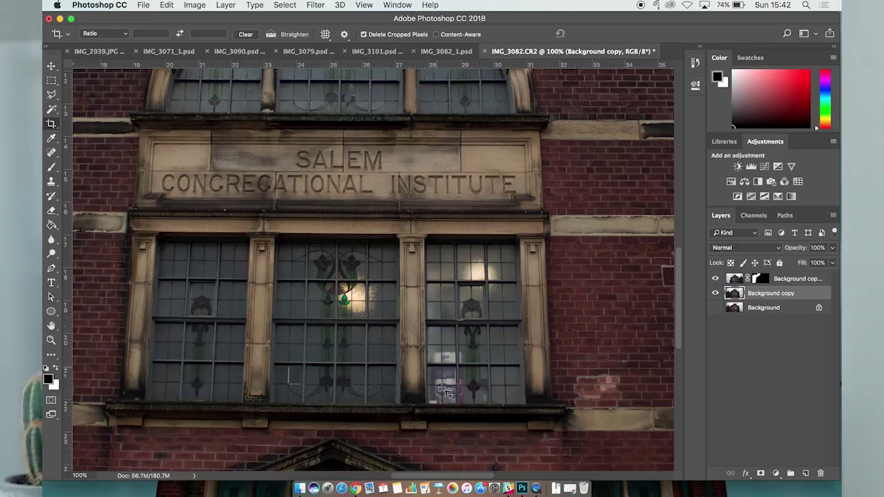
pyautogui.click(51, 81)
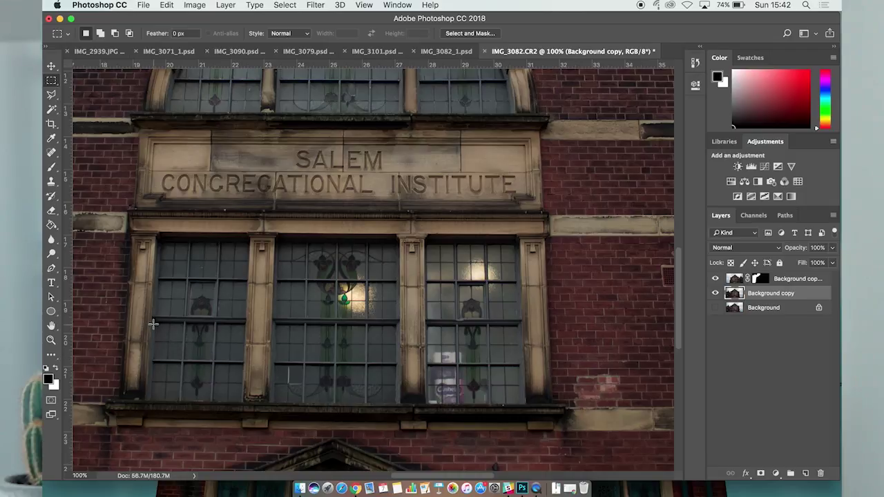
# Step: Copy a block of window panes to Layer 1, move it to the top of the stack, and position it over the right window
pyautogui.hotkey('alt', ']')
pyautogui.press('super+minus')
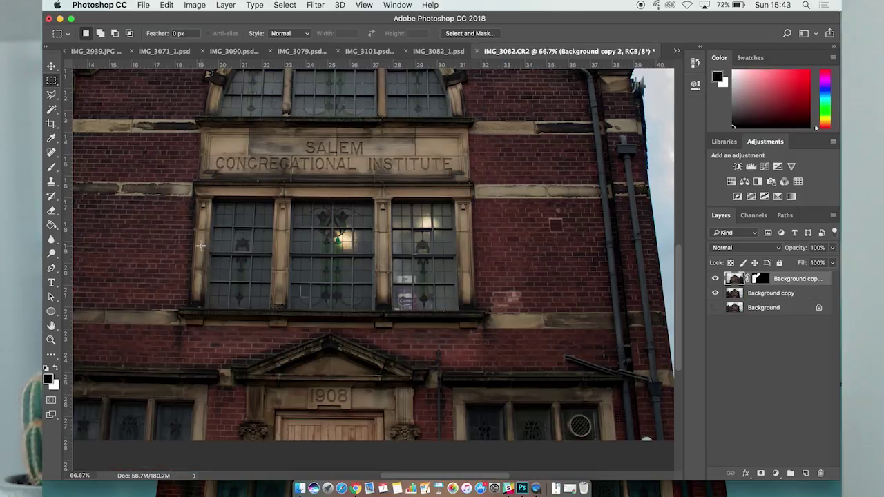
pyautogui.moveTo(201, 246); pyautogui.dragTo(274, 309)
pyautogui.press('super+j')
pyautogui.press('v')
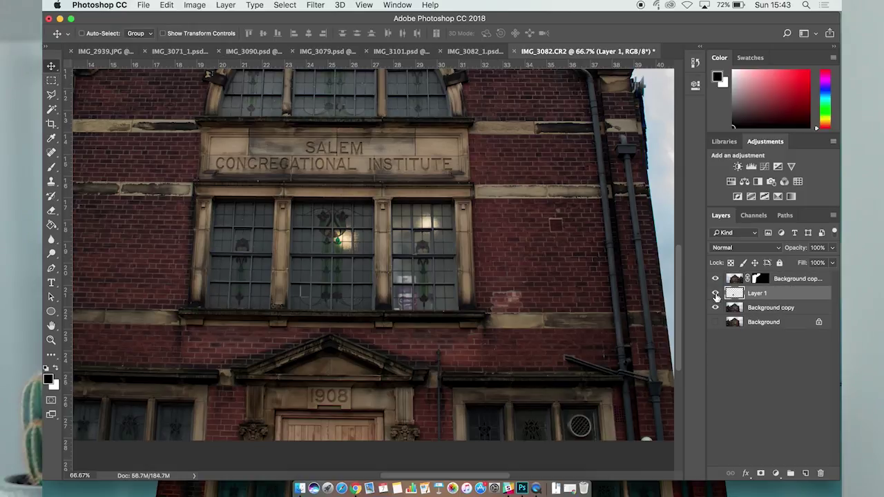
pyautogui.moveTo(743, 295); pyautogui.dragTo(757, 279)
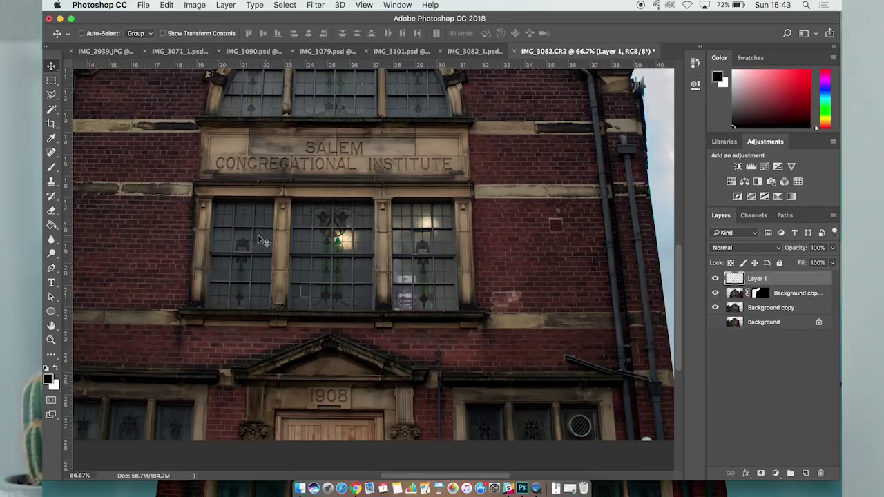
pyautogui.moveTo(231, 276); pyautogui.dragTo(419, 296)
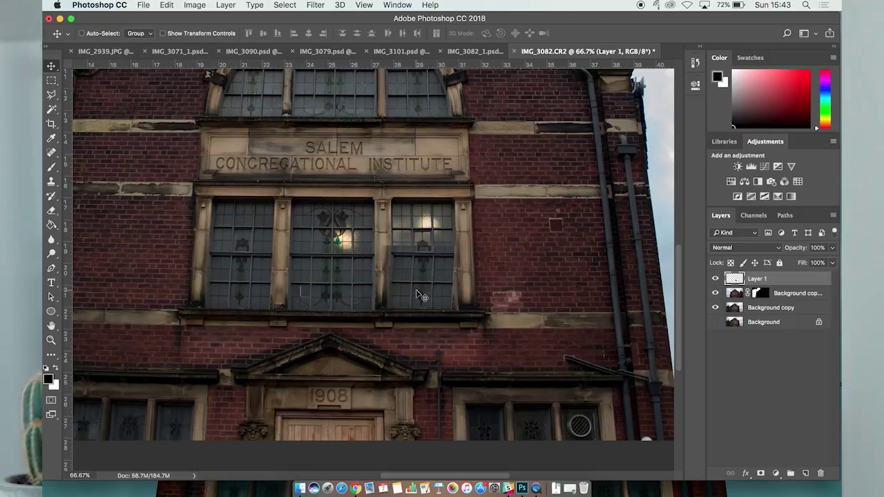
# Step: Rotate Layer 1's panes about −1.5° and align them over the right window's lower panes
pyautogui.press('super+equal')
pyautogui.press('super+equal')
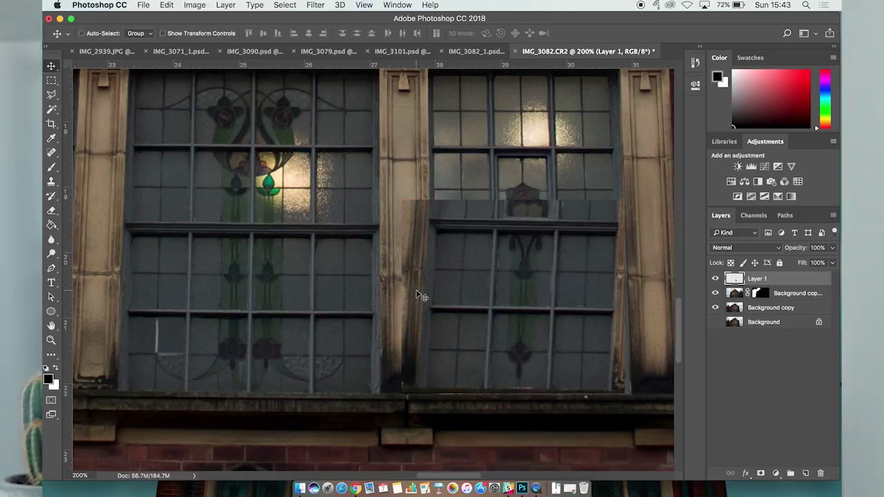
pyautogui.hscroll(3, 522, 285)
pyautogui.press('super+t')
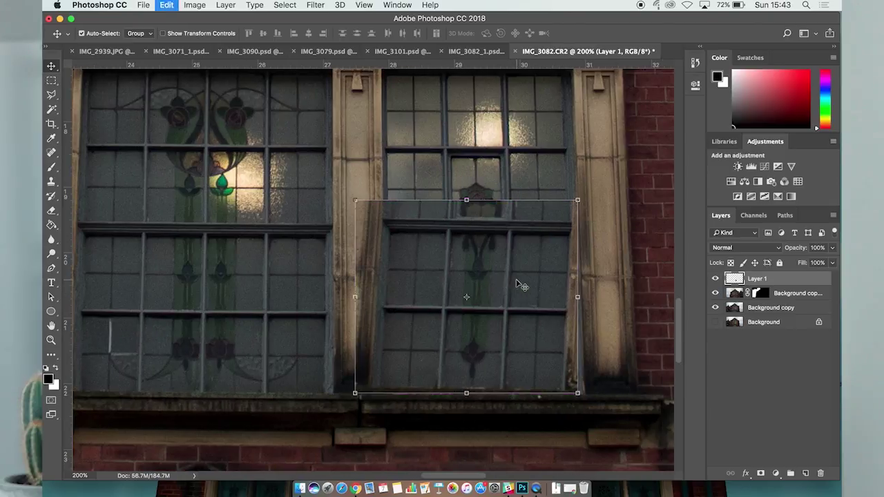
pyautogui.moveTo(632, 293)
pyautogui.mouseDown()
pyautogui.moveTo(631, 283)
pyautogui.moveTo(637, 289)
pyautogui.mouseUp()
pyautogui.moveTo(470, 304); pyautogui.dragTo(479, 414)
pyautogui.press('Return')
pyautogui.press('super+t')
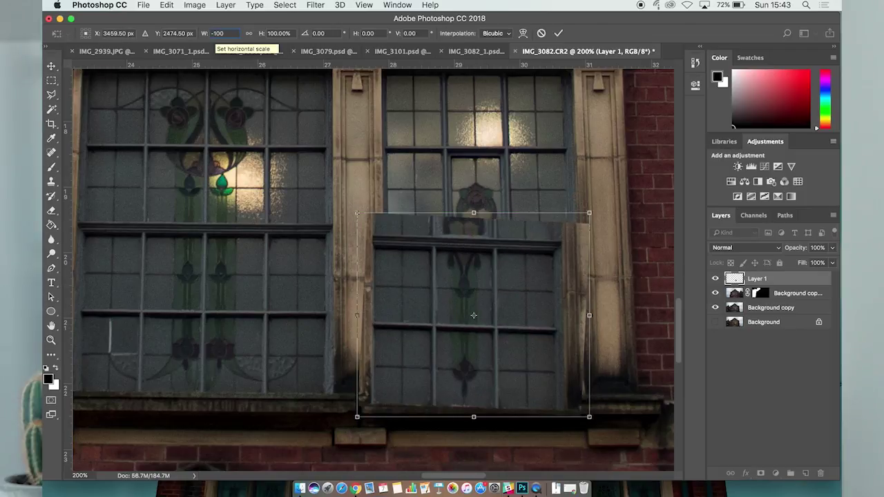
pyautogui.press('Return')
pyautogui.moveTo(442, 304); pyautogui.dragTo(483, 300)
pyautogui.press('super+t')
pyautogui.moveTo(621, 279); pyautogui.dragTo(621, 277)
pyautogui.moveTo(517, 297); pyautogui.dragTo(518, 297)
pyautogui.press('Return')
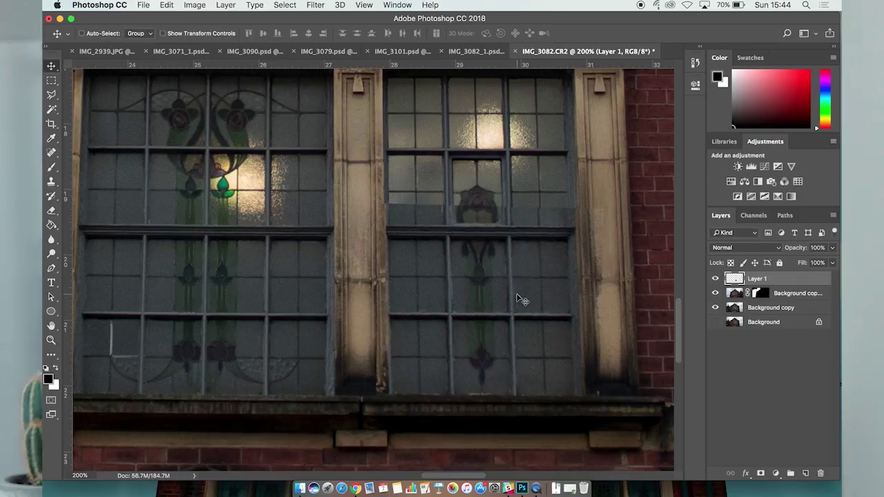
# Step: Add a mask to Layer 1 and paint it around the pillar base and upper window ornament
pyautogui.click(761, 475)
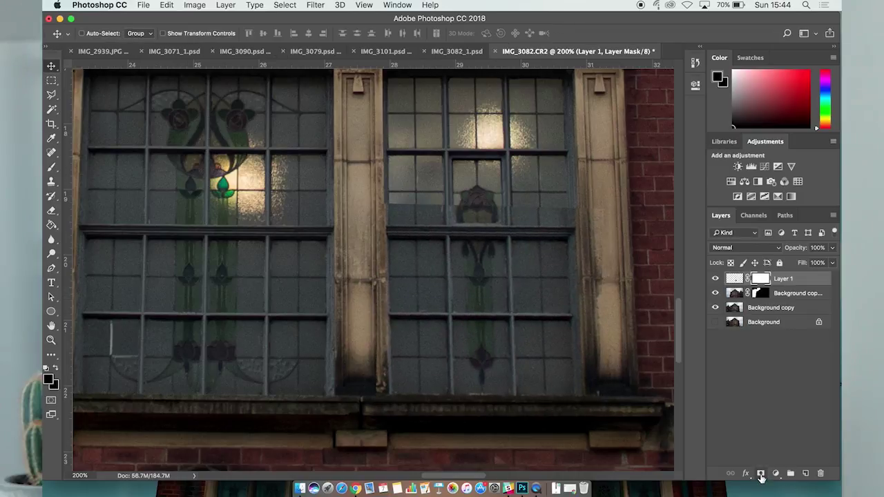
pyautogui.click(51, 167)
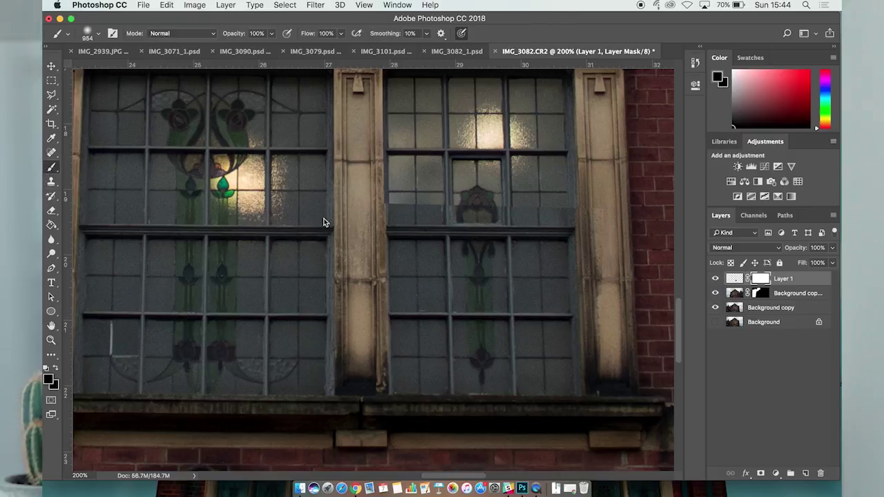
pyautogui.moveTo(424, 247); pyautogui.dragTo(306, 244)
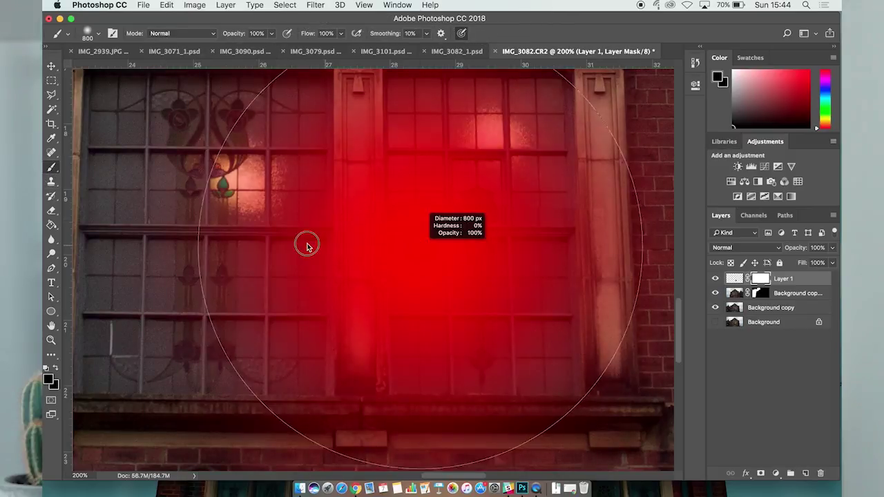
pyautogui.moveTo(404, 256)
pyautogui.mouseDown()
pyautogui.moveTo(211, 250)
pyautogui.moveTo(197, 233)
pyautogui.mouseUp()
pyautogui.moveTo(379, 259); pyautogui.dragTo(336, 256)
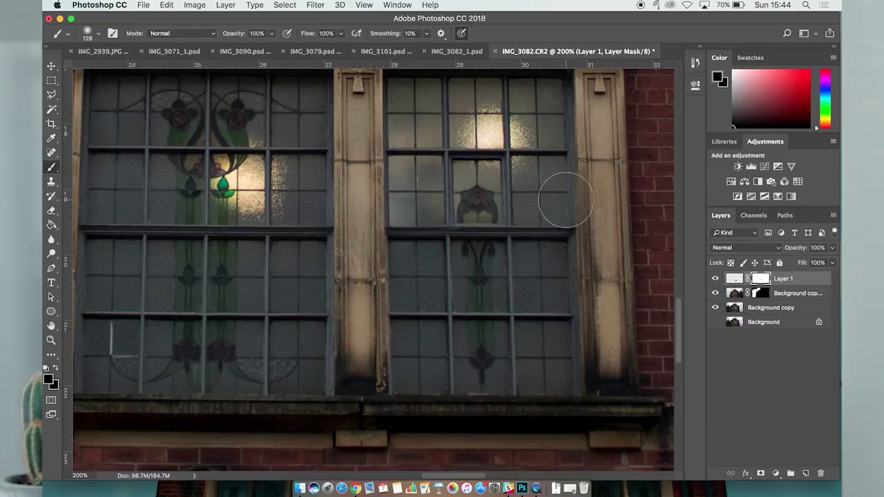
pyautogui.click(360, 360)
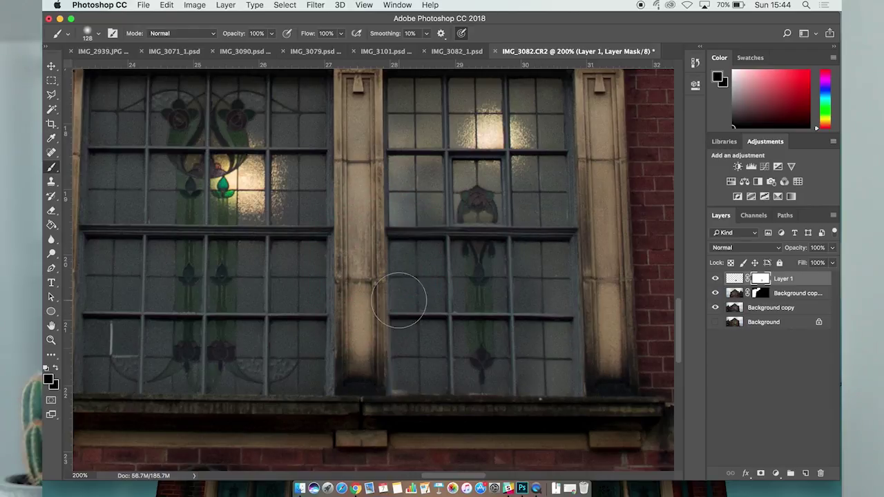
pyautogui.moveTo(463, 216); pyautogui.dragTo(470, 199)
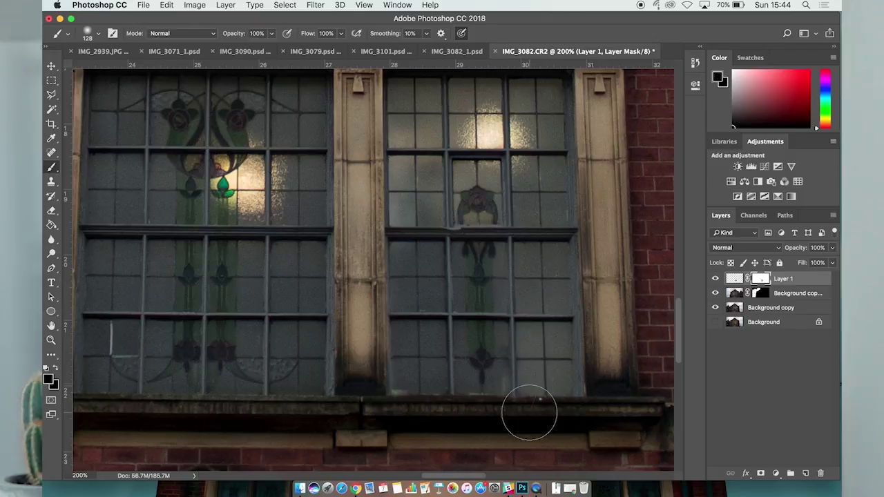
# Step: Raise Layer 1's brightness to 21 with Brightness/Contrast
pyautogui.click(734, 279)
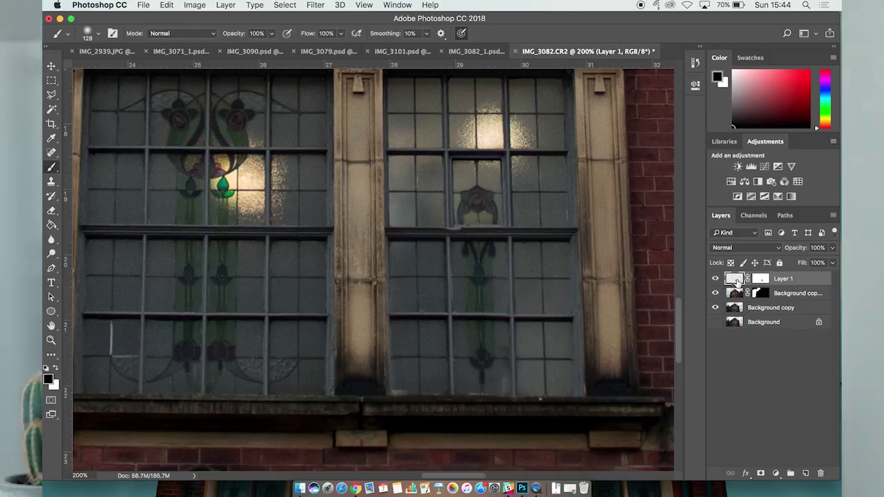
pyautogui.click(196, 6)
pyautogui.moveTo(277, 38)
pyautogui.click(333, 39)
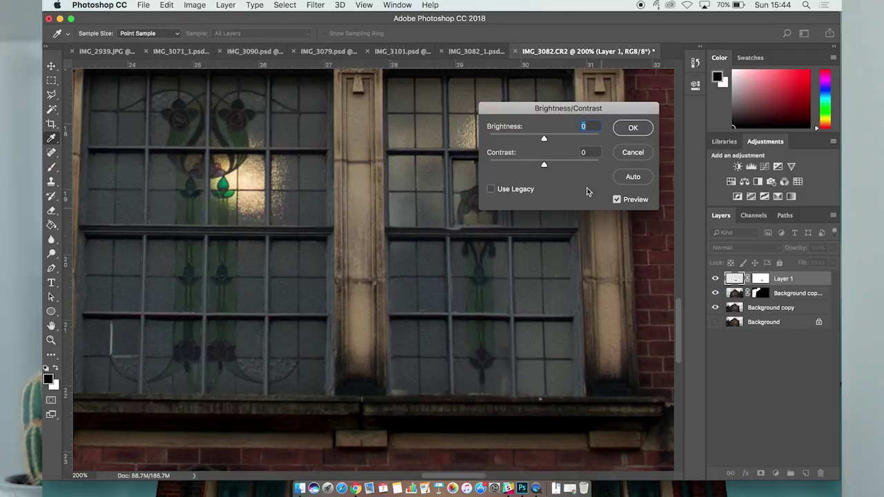
pyautogui.moveTo(544, 139); pyautogui.dragTo(549, 139)
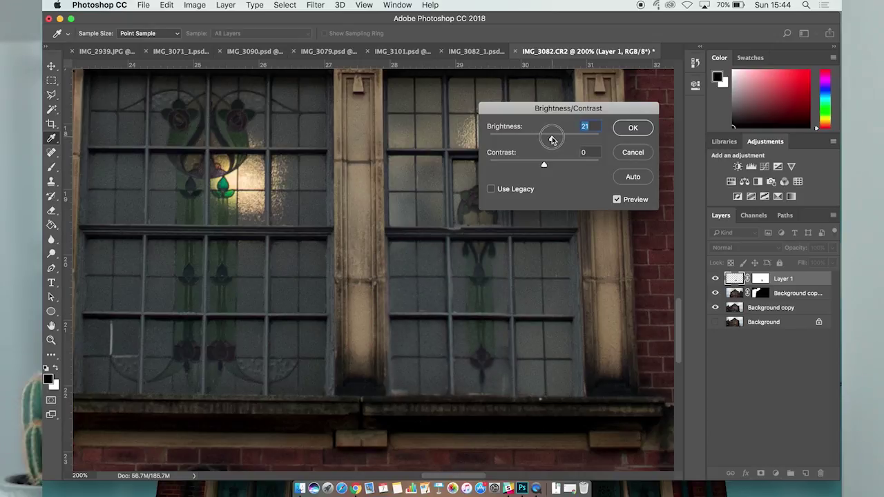
# Step: Apply Layer 1's brightness change and zoom in on the arched window
pyautogui.click(633, 128)
pyautogui.press('b')
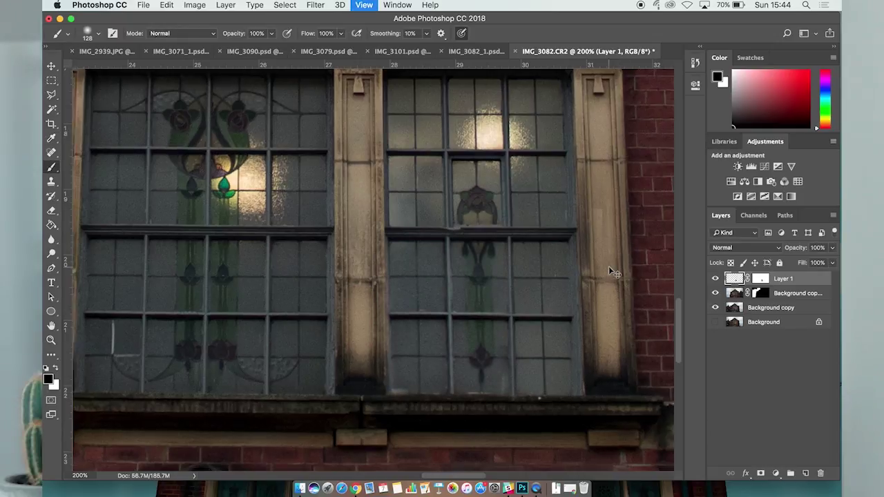
pyautogui.press('super+minus')
pyautogui.press('super+minus')
pyautogui.press('super+minus')
pyautogui.press('super+minus')
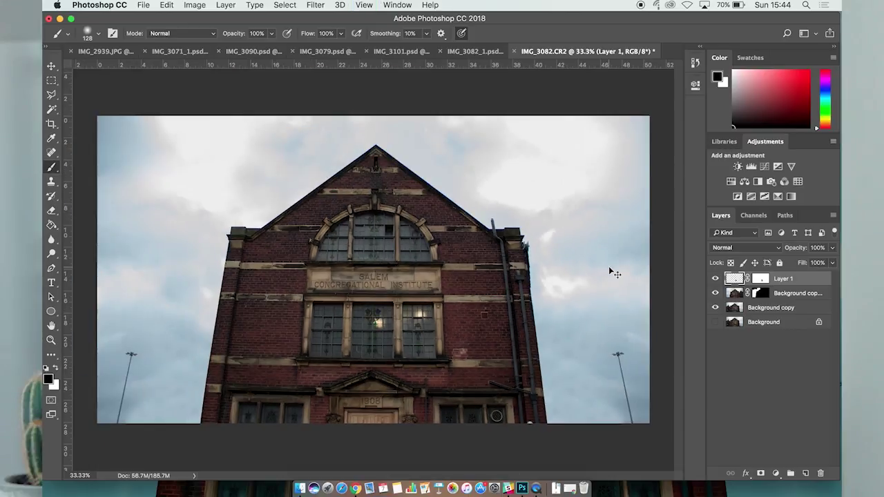
pyautogui.press('super+plus')
pyautogui.press('super+plus')
pyautogui.press('super+plus')
pyautogui.press('super+plus')
pyautogui.press('super+plus')
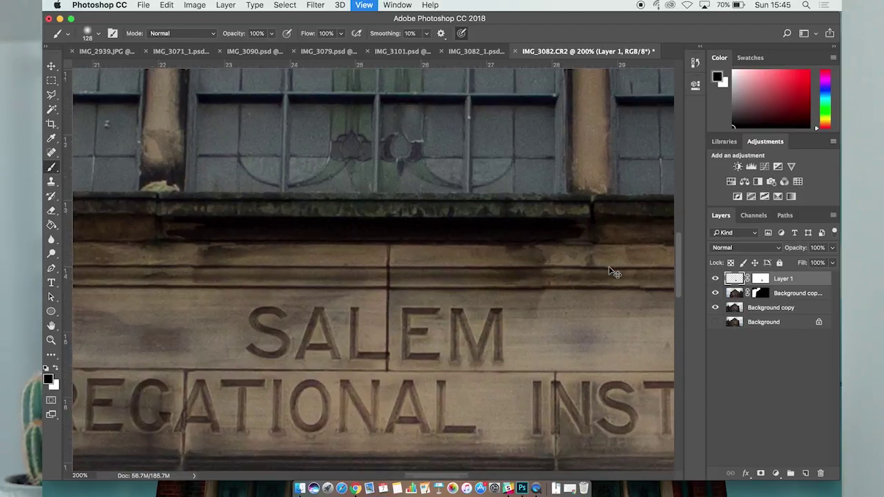
pyautogui.scroll(10, 483, 211)
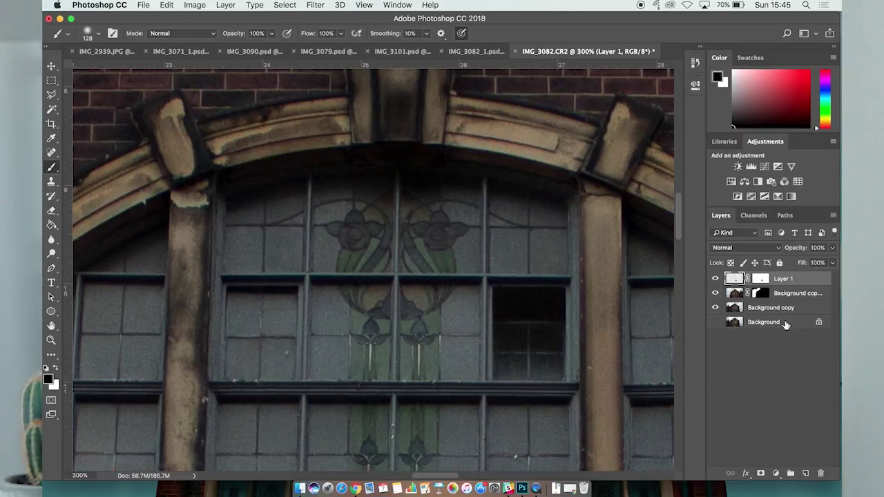
# Step: Copy a clean window section to Layer 2, place it over the dark pane, and add a mask
pyautogui.click(773, 310)
pyautogui.click(51, 80)
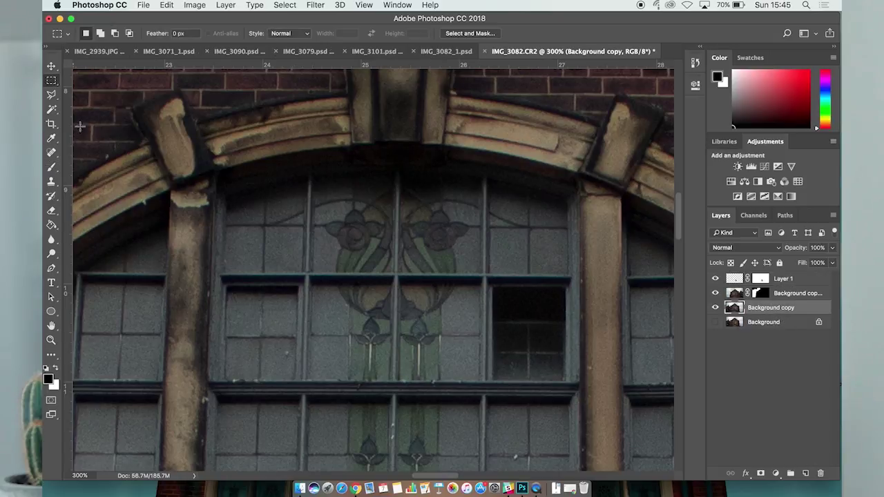
pyautogui.moveTo(185, 260); pyautogui.dragTo(591, 398)
pyautogui.press('super+c')
pyautogui.press('super+v')
pyautogui.press('super+shift+bracketright')
pyautogui.press('v')
pyautogui.press('Return')
pyautogui.hotkey('shift', 'Right')
pyautogui.hotkey('shift', 'Right')
pyautogui.hotkey('shift', 'Right')
pyautogui.hotkey('shift', 'Right')
pyautogui.hotkey('shift', 'Right')
pyautogui.hotkey('shift', 'Right')
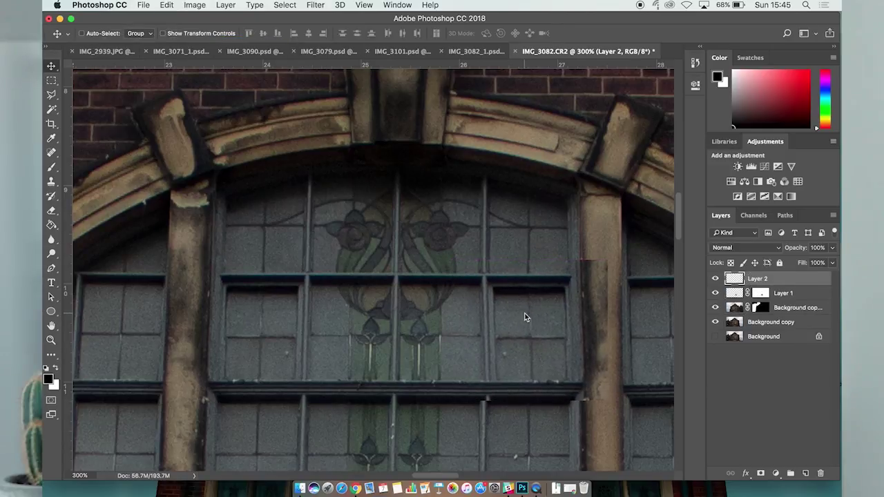
pyautogui.click(761, 473)
# Step: Duplicate another clean area to Layer 3, flip it horizontally over the round vent, and mask it
pyautogui.press('b')
pyautogui.press('super+minus')
pyautogui.press('super+minus')
pyautogui.press('super+minus')
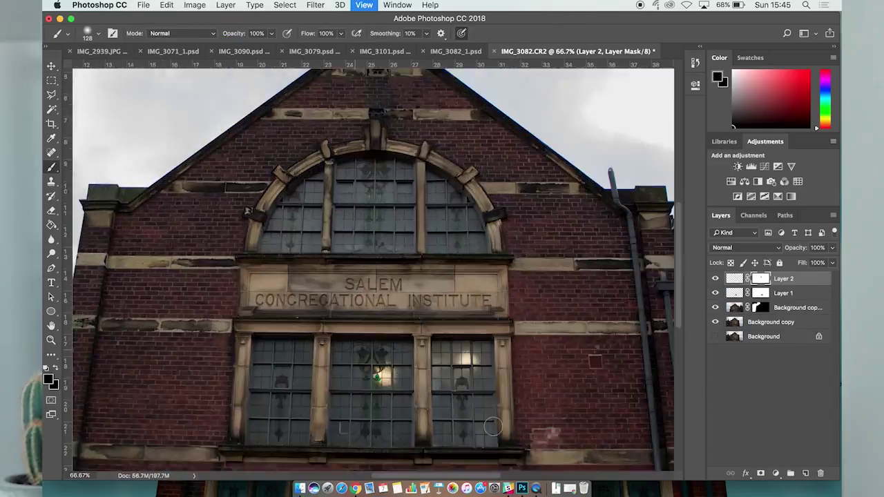
pyautogui.scroll(-5, 683, 281)
pyautogui.press('m')
pyautogui.hotkey('alt', '[')
pyautogui.hotkey('alt', '[')
pyautogui.hotkey('alt', '[')
pyautogui.press('super+j')
pyautogui.press('v')
pyautogui.press('super+t')
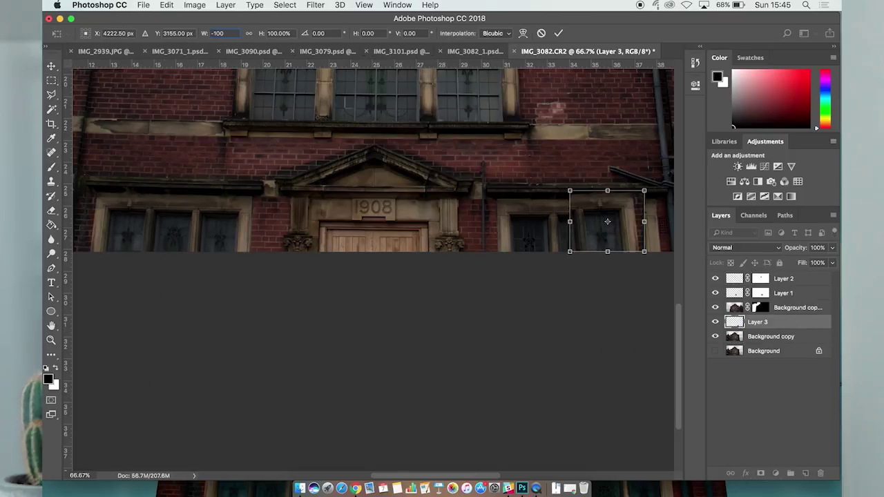
pyautogui.press('Return')
pyautogui.moveTo(610, 223); pyautogui.dragTo(618, 227)
pyautogui.hscroll(3, 621, 228)
pyautogui.hotkey('ctrl', 'alt', 'm')
pyautogui.press('b')
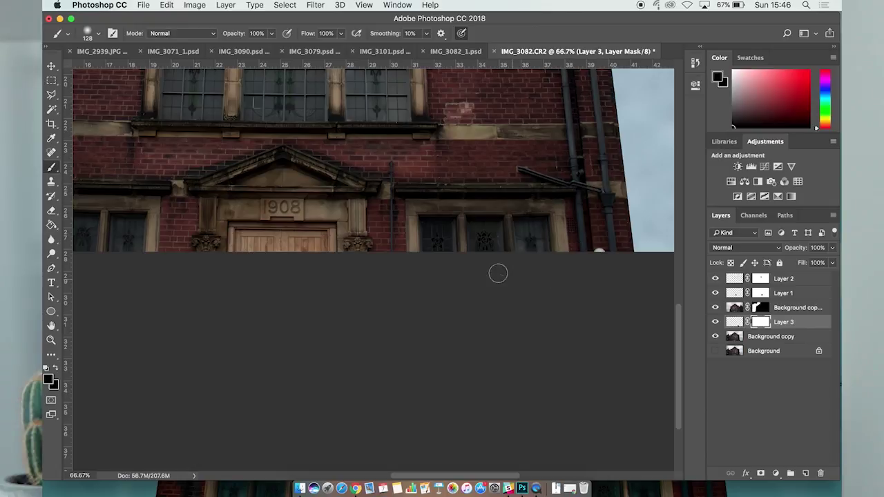
pyautogui.scroll(-3, 539, 285)
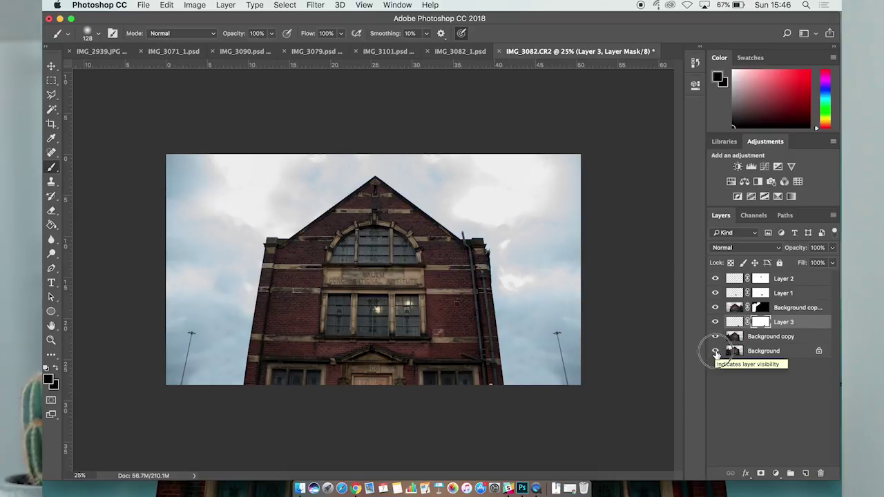
pyautogui.keyDown('alt'); pyautogui.click(715, 352); pyautogui.keyUp('alt')
pyautogui.keyDown('alt'); pyautogui.click(715, 352); pyautogui.keyUp('alt')
pyautogui.keyDown('alt'); pyautogui.click(716, 352); pyautogui.keyUp('alt')
pyautogui.keyDown('alt'); pyautogui.click(716, 351); pyautogui.keyUp('alt')
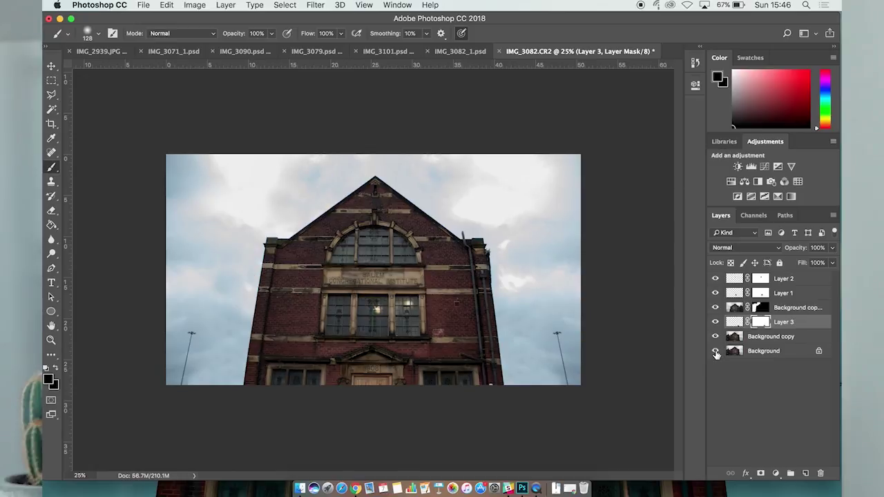
pyautogui.keyDown('alt'); pyautogui.click(716, 351); pyautogui.keyUp('alt')
pyautogui.keyDown('alt'); pyautogui.click(715, 352); pyautogui.keyUp('alt')
pyautogui.click(803, 282)
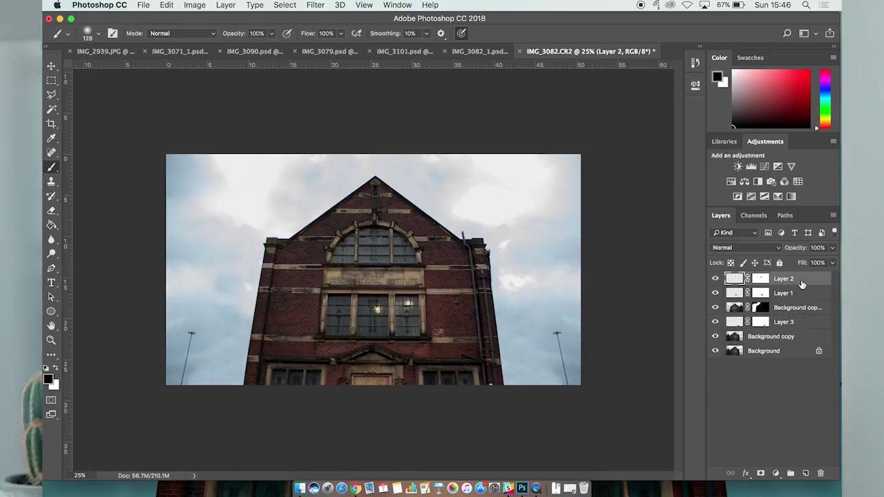
pyautogui.click(732, 337)
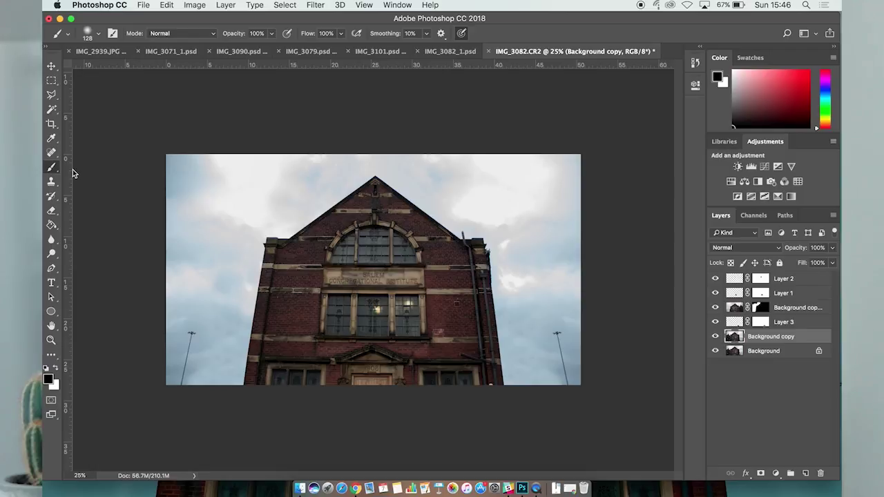
# Step: Draw an elliptical selection around the central facade and feather it by 250 px
pyautogui.click(51, 81)
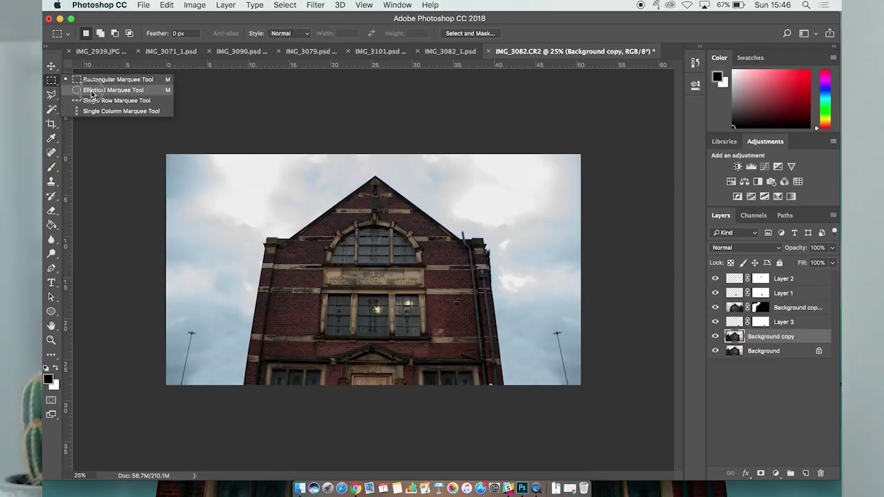
pyautogui.click(104, 90)
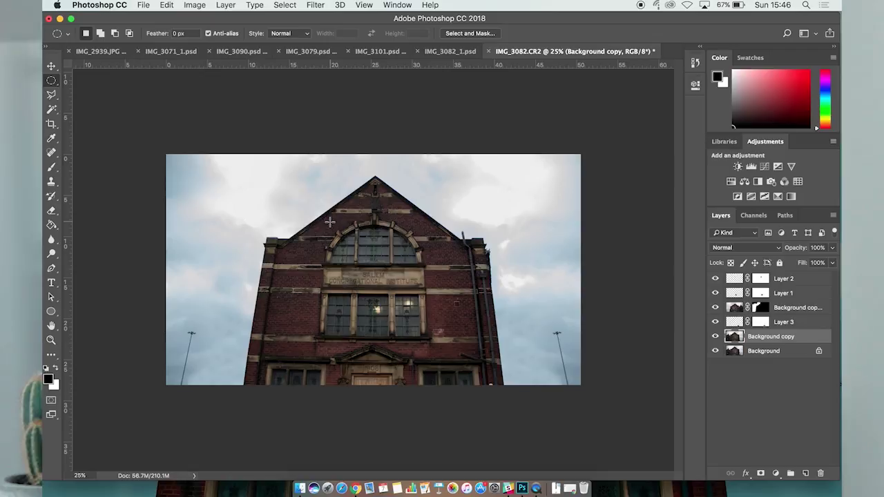
pyautogui.moveTo(318, 207); pyautogui.dragTo(463, 422)
pyautogui.moveTo(422, 349); pyautogui.dragTo(402, 349)
pyautogui.click(284, 5)
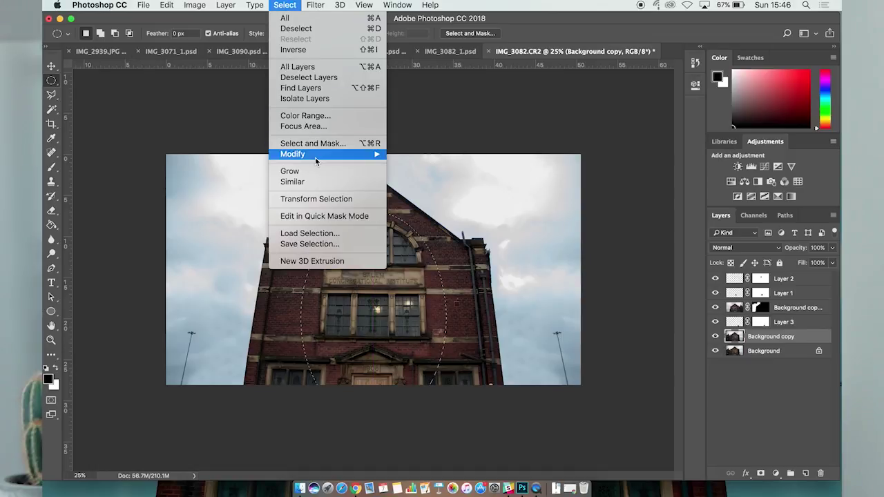
pyautogui.moveTo(312, 157)
pyautogui.click(416, 197)
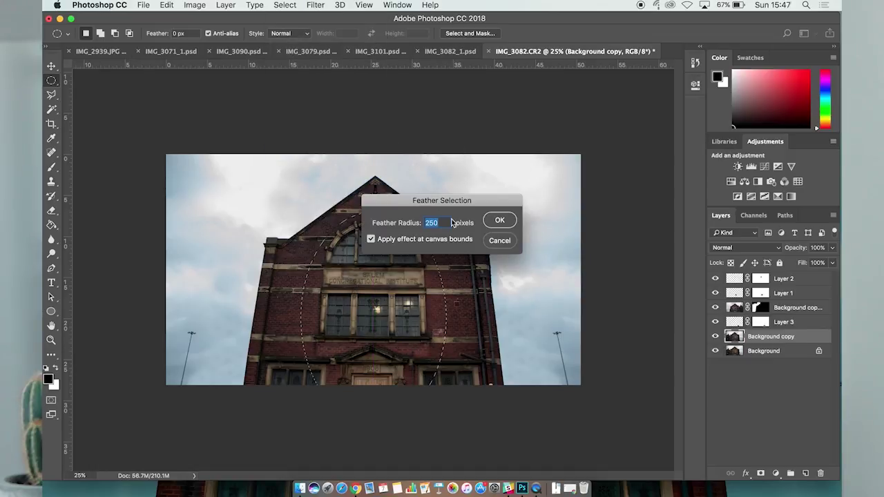
pyautogui.click(499, 220)
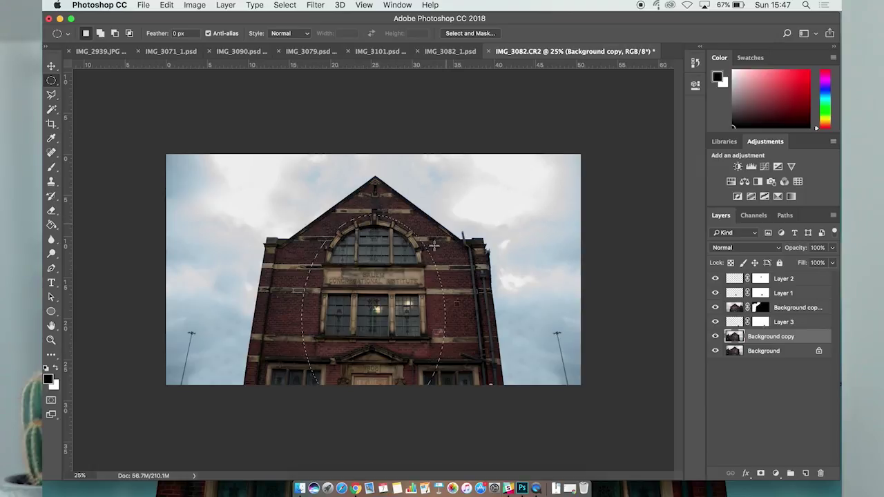
# Step: Copy the feathered oval to Layer 4 and lift it with Brightness 39, Contrast 12
pyautogui.press('super+j')
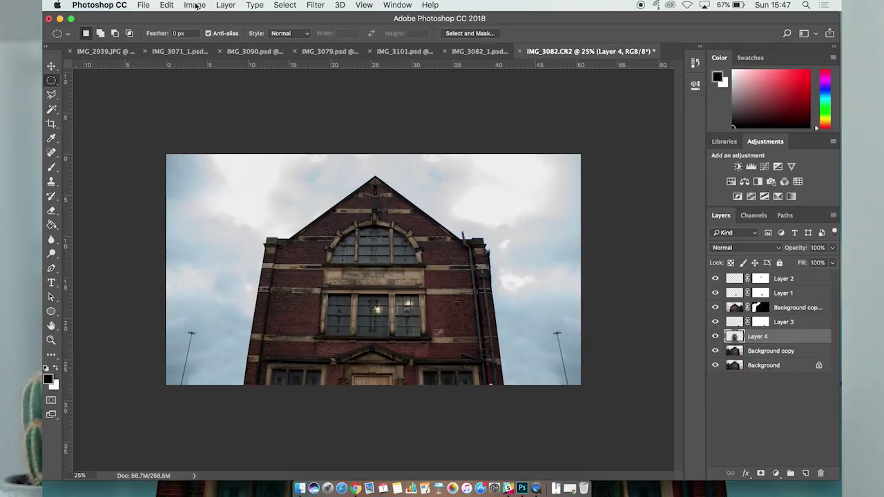
pyautogui.click(195, 5)
pyautogui.moveTo(209, 34)
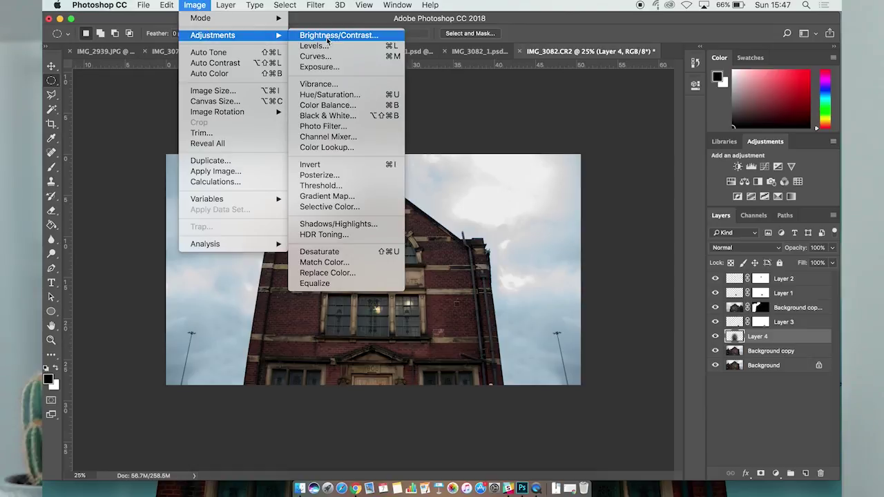
pyautogui.click(334, 41)
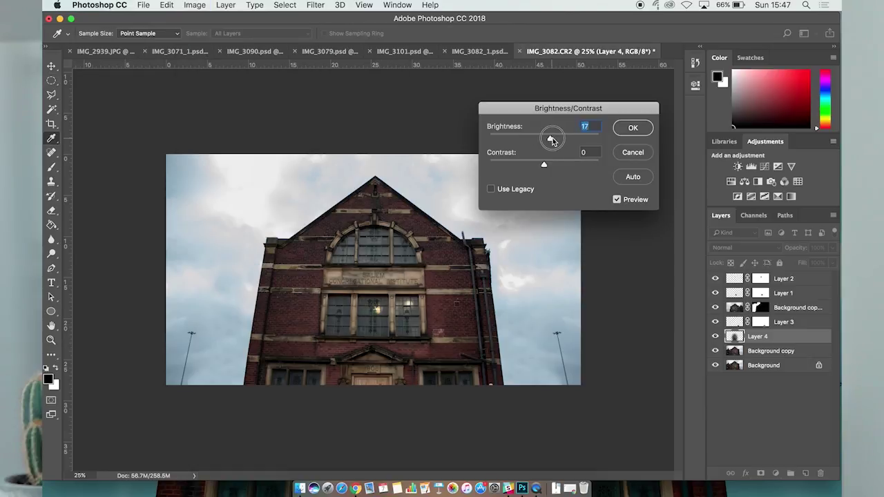
pyautogui.moveTo(552, 138); pyautogui.dragTo(553, 166)
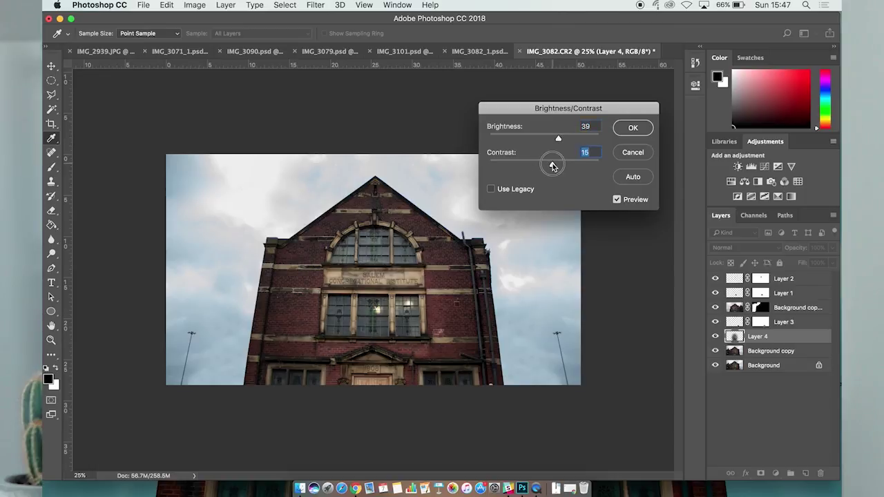
pyautogui.click(621, 130)
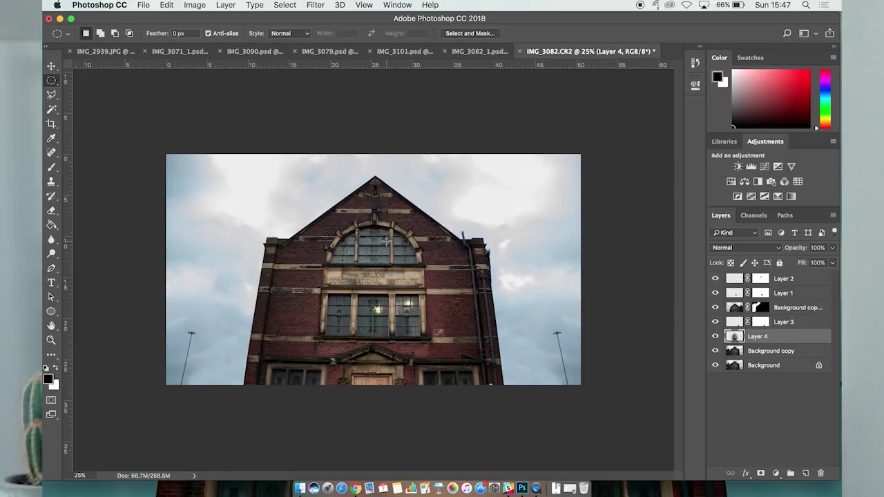
# Step: Toggle Layer 4's visibility to compare before and after, then select Layer 2
pyautogui.click(716, 337)
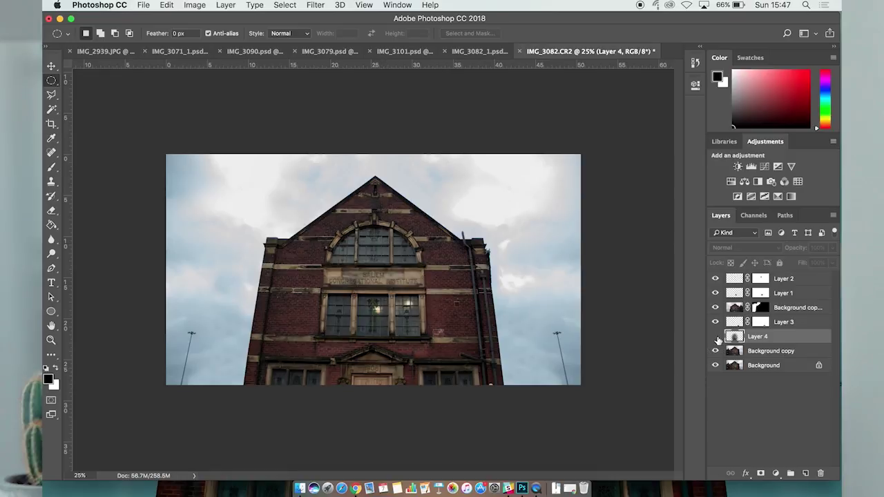
pyautogui.click(716, 338)
pyautogui.click(716, 337)
pyautogui.click(716, 337)
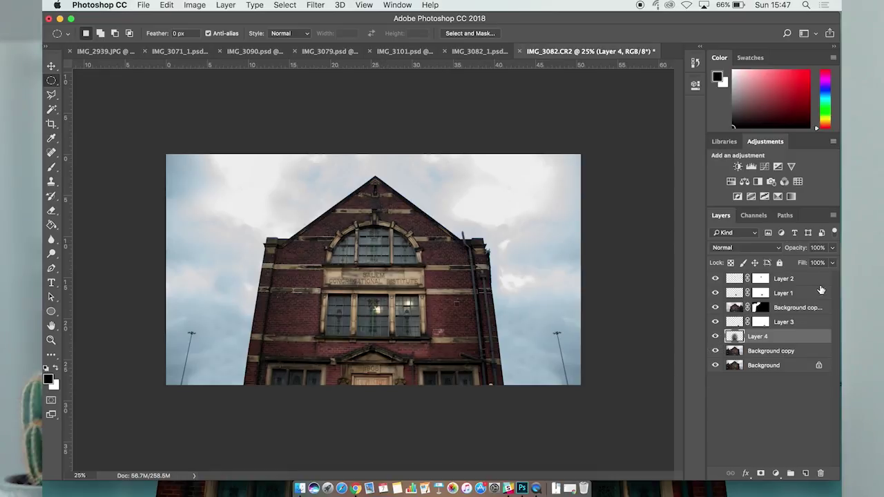
pyautogui.click(818, 283)
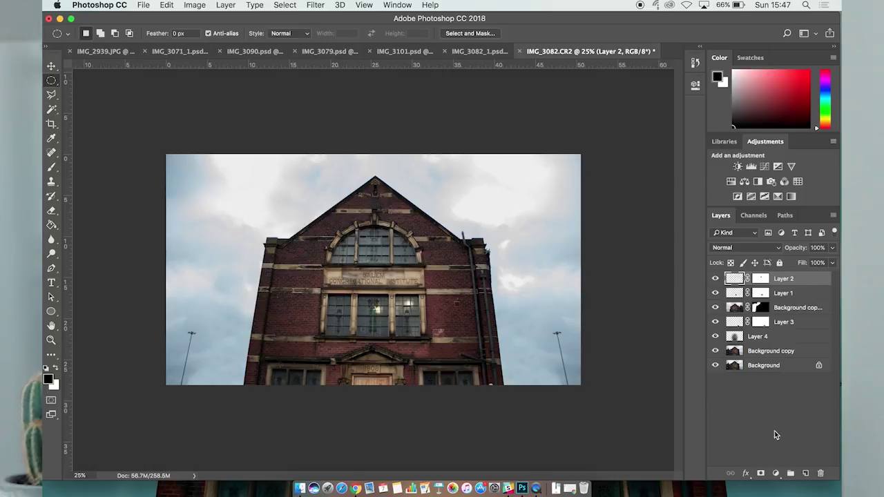
# Step: Add a Color Lookup layer using Prometheus - LOG.cube at 60% opacity and compare with the original
pyautogui.click(776, 474)
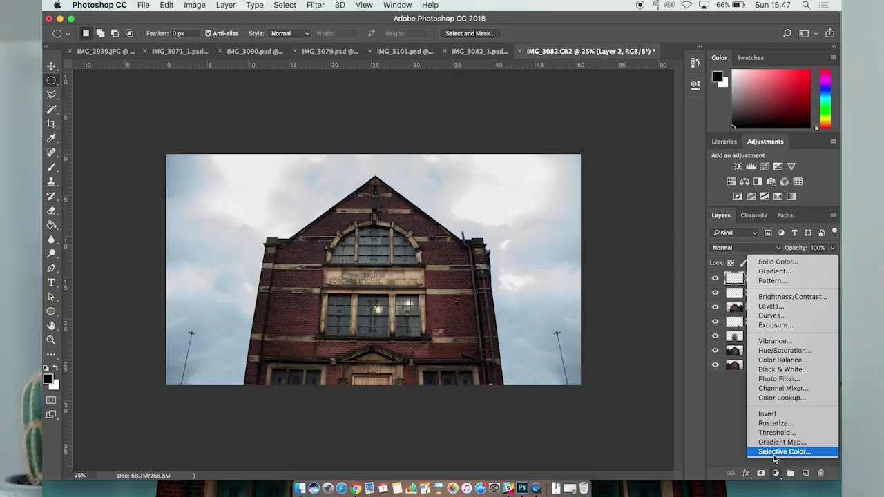
pyautogui.click(781, 398)
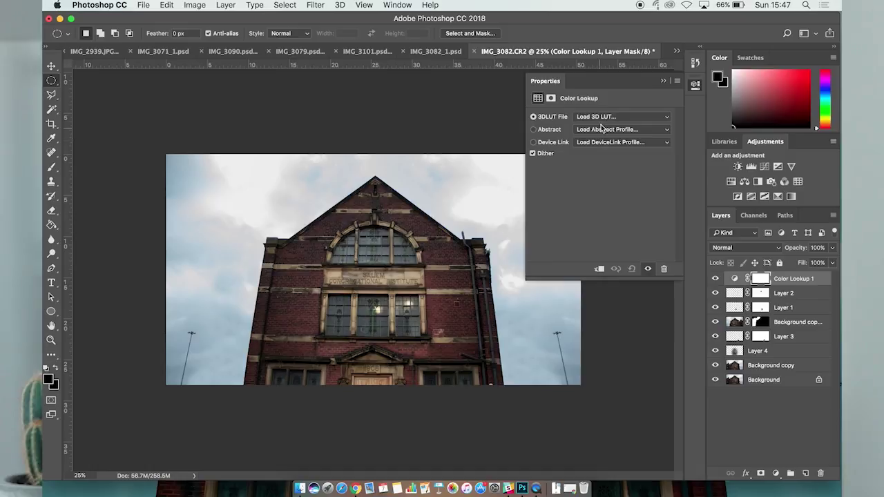
pyautogui.click(667, 118)
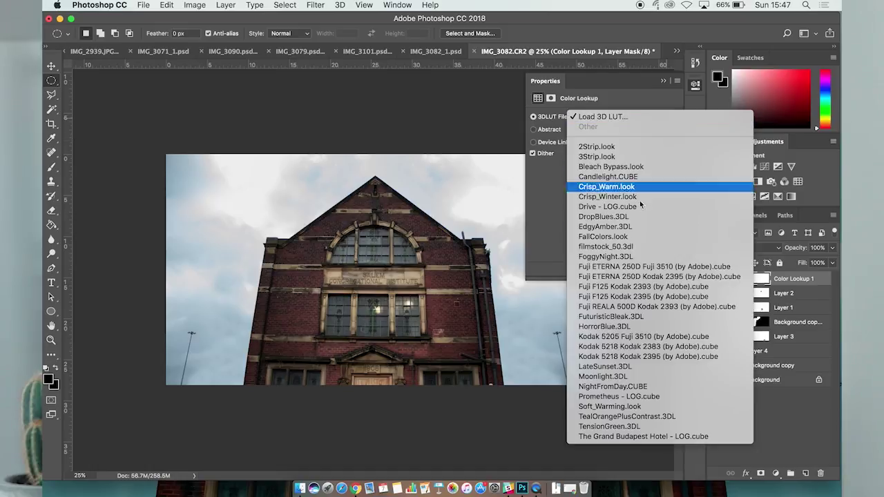
pyautogui.click(624, 397)
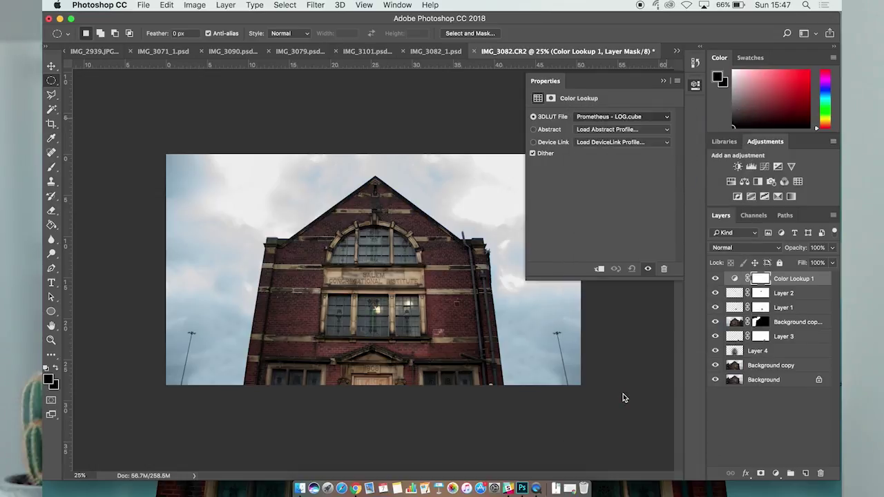
pyautogui.click(661, 80)
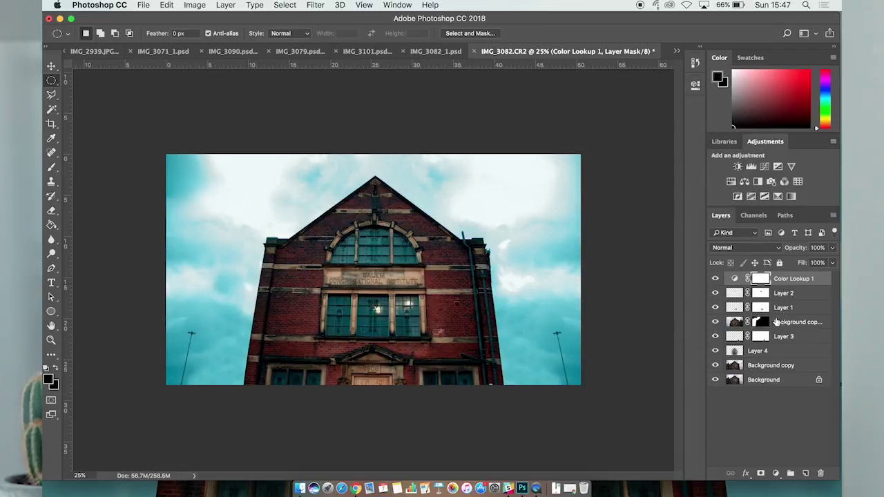
pyautogui.click(832, 247)
pyautogui.moveTo(823, 261); pyautogui.dragTo(813, 264)
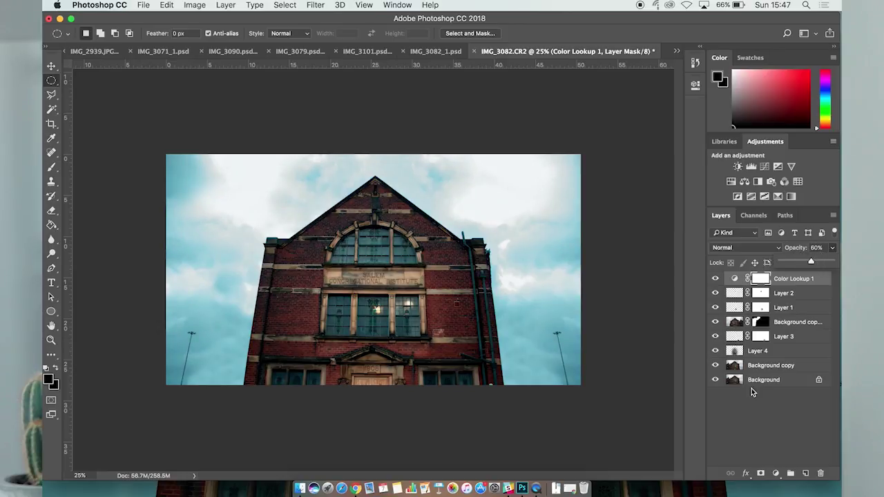
pyautogui.keyDown('alt'); pyautogui.click(714, 381); pyautogui.keyUp('alt')
pyautogui.keyDown('alt'); pyautogui.click(715, 381); pyautogui.keyUp('alt')
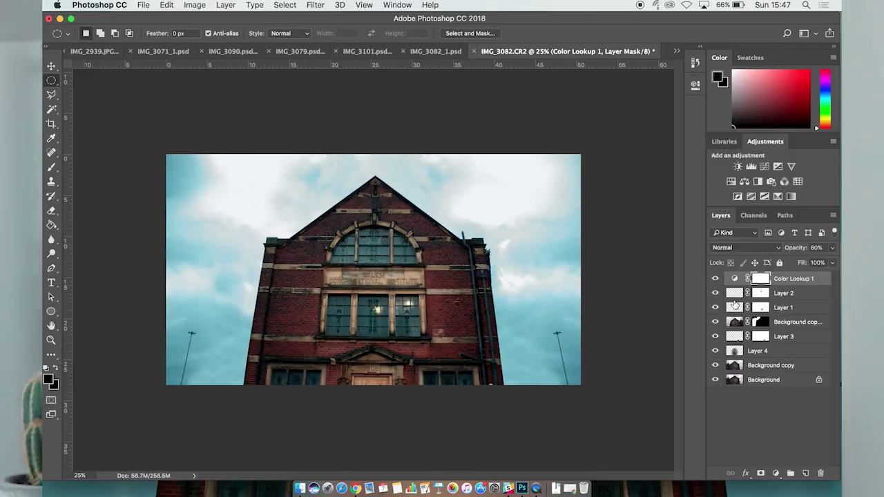
# Step: Brighten Layer 2 to Brightness 35 with Brightness/Contrast
pyautogui.click(733, 294)
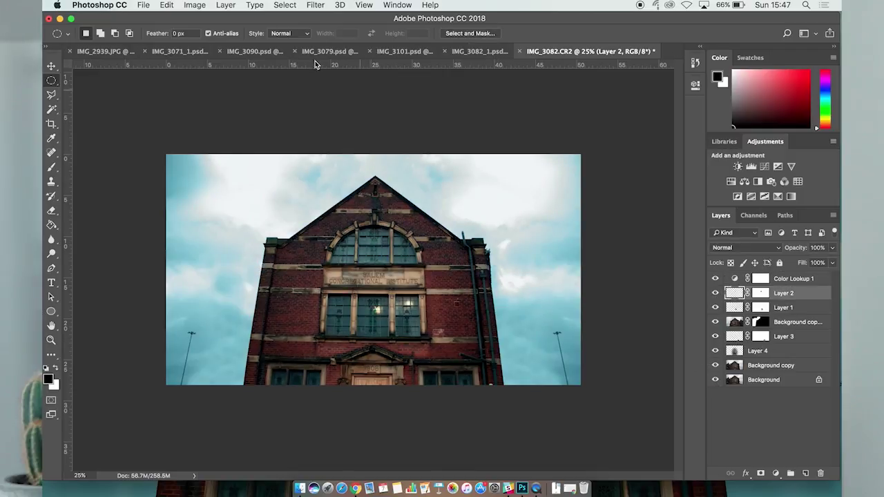
pyautogui.click(195, 5)
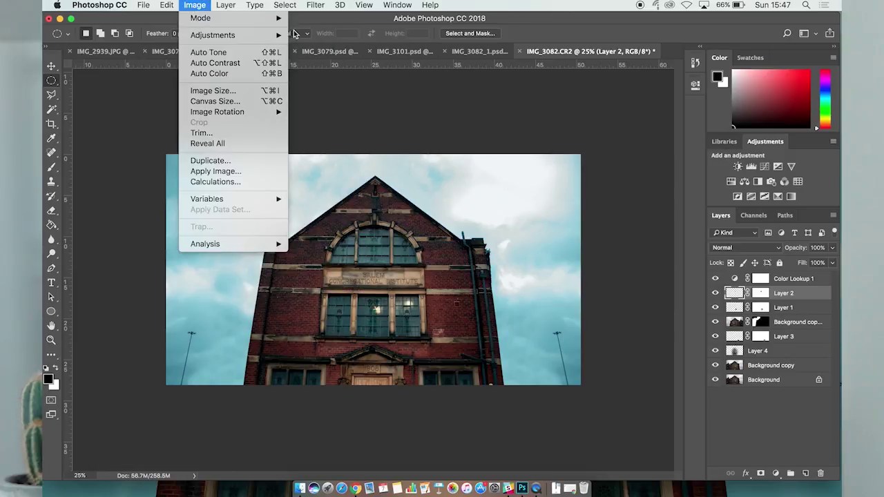
pyautogui.moveTo(279, 36)
pyautogui.click(337, 35)
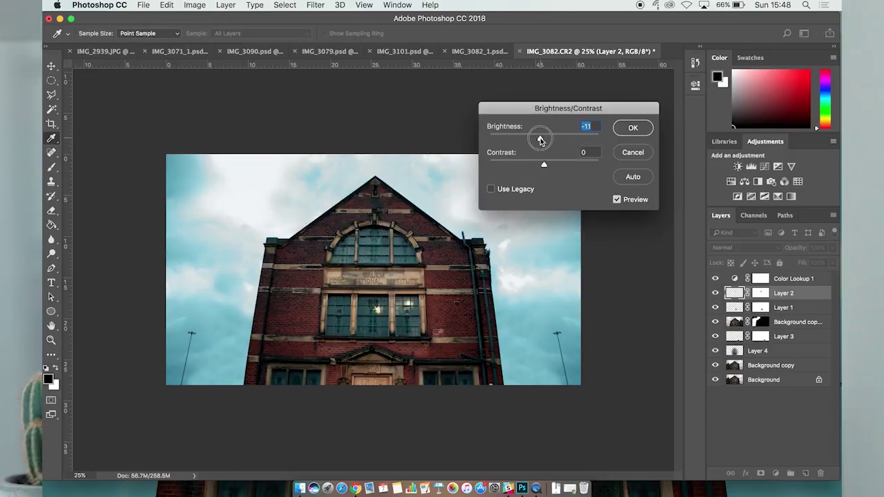
pyautogui.moveTo(543, 139); pyautogui.dragTo(557, 139)
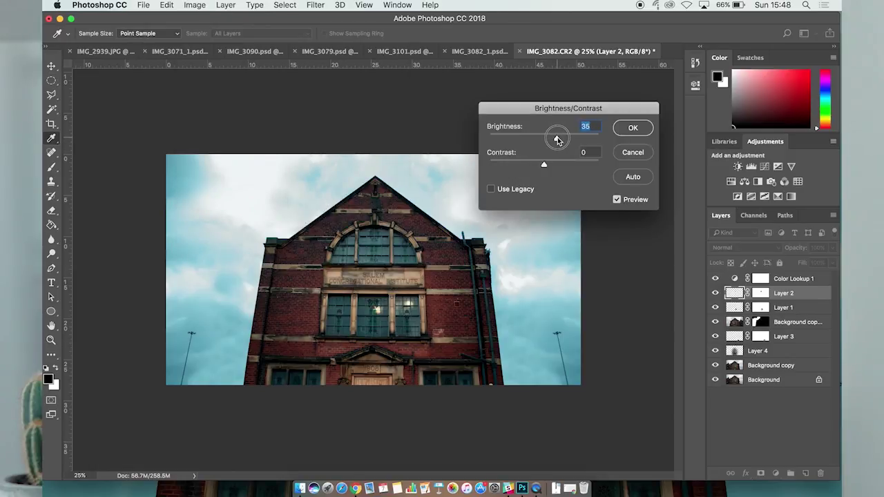
pyautogui.click(634, 129)
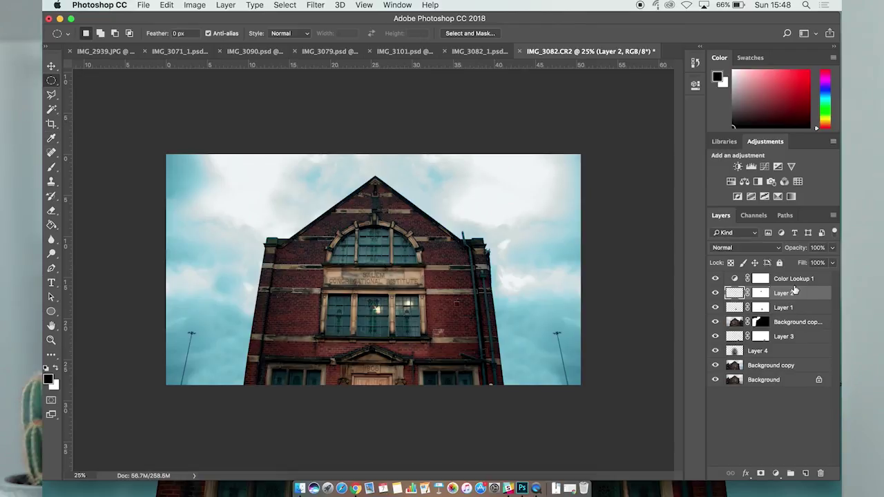
# Step: Add a new empty Layer 5 directly above Layer 2
pyautogui.click(787, 279)
pyautogui.click(785, 297)
pyautogui.click(806, 475)
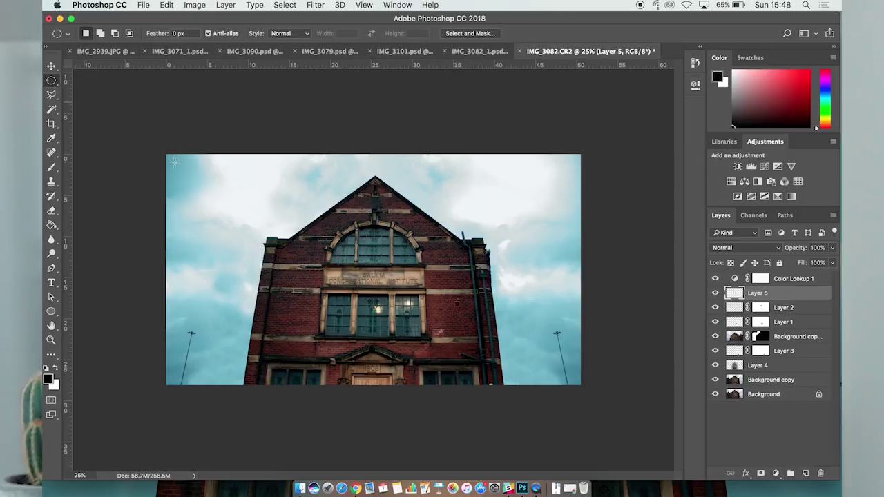
# Step: Draw an elliptical selection centred on the building and feather it by 300 px
pyautogui.moveTo(209, 185); pyautogui.dragTo(551, 364)
pyautogui.moveTo(470, 325)
pyautogui.mouseDown()
pyautogui.moveTo(467, 302)
pyautogui.moveTo(465, 318)
pyautogui.mouseUp()
pyautogui.click(285, 5)
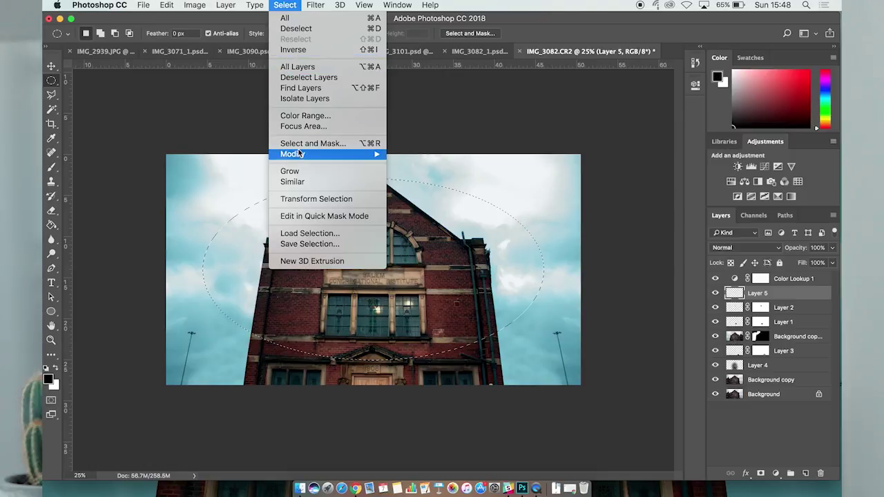
pyautogui.moveTo(301, 156)
pyautogui.click(415, 197)
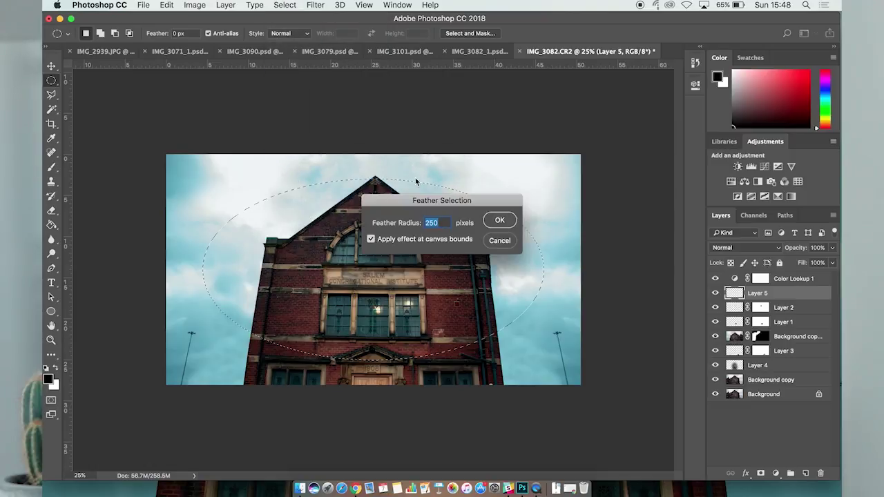
pyautogui.write('300')
pyautogui.press('Return')
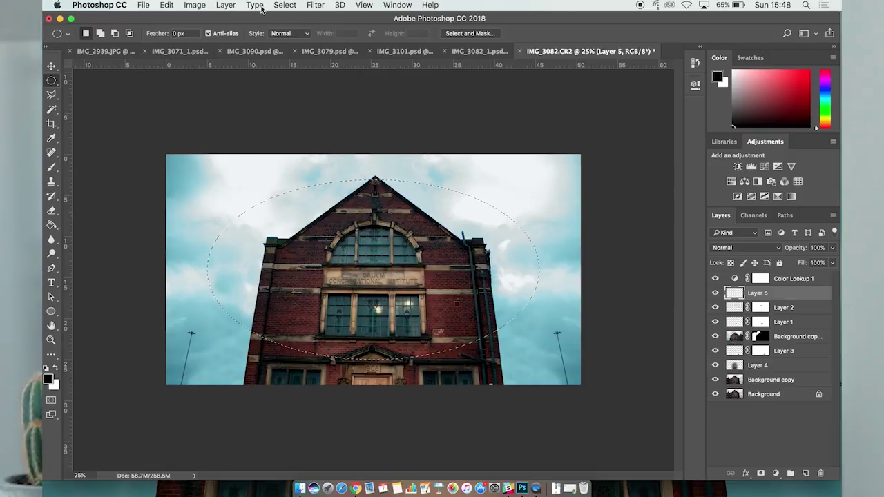
# Step: Invert the selection, fill the edges black with the Paint Bucket, and deselect
pyautogui.click(285, 5)
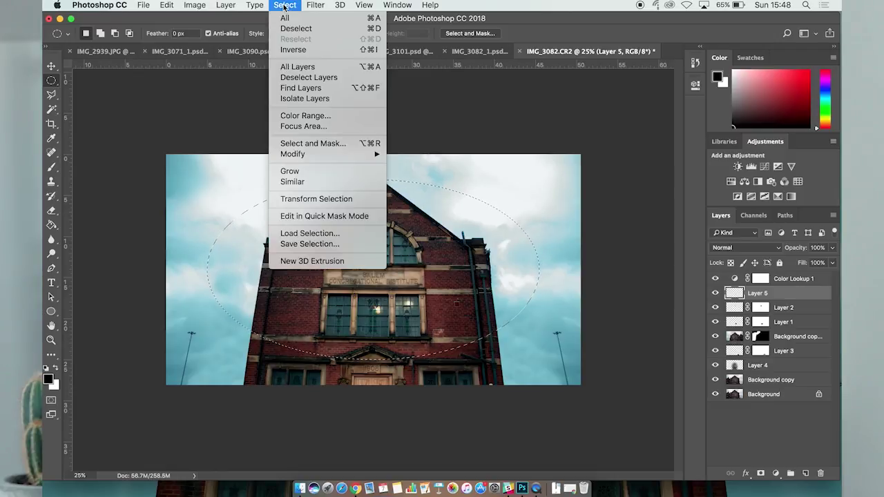
pyautogui.click(292, 50)
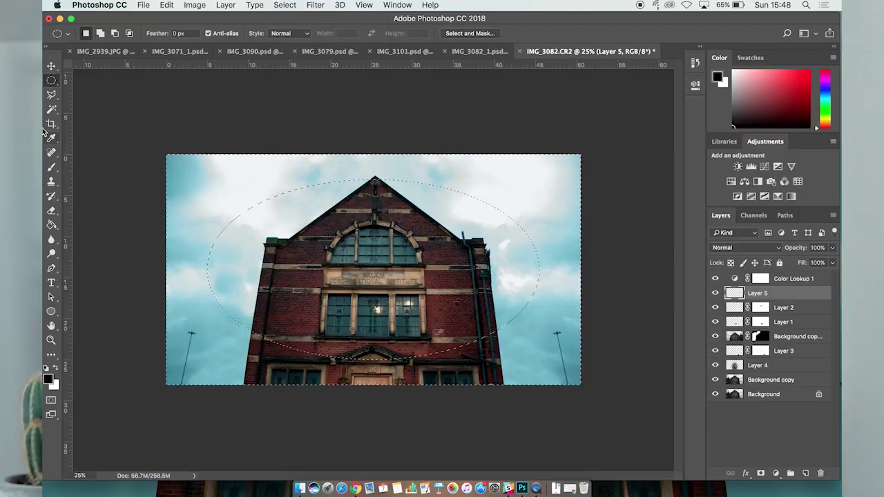
pyautogui.click(51, 224)
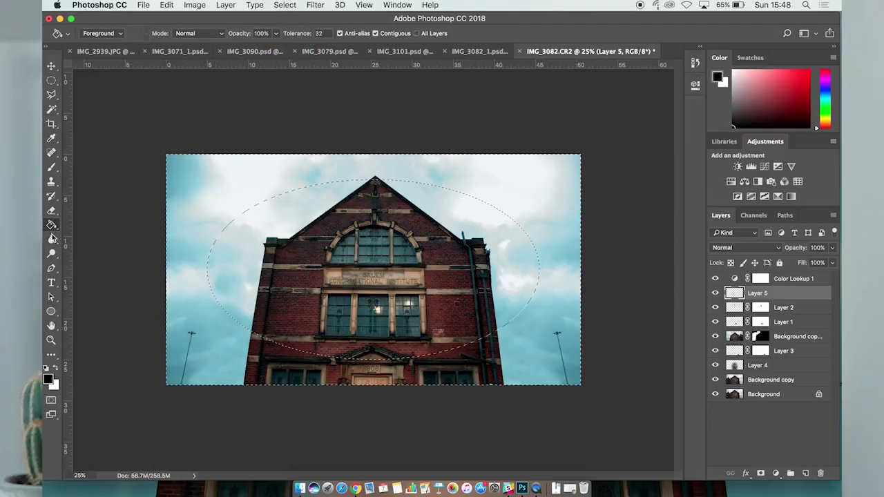
pyautogui.click(211, 178)
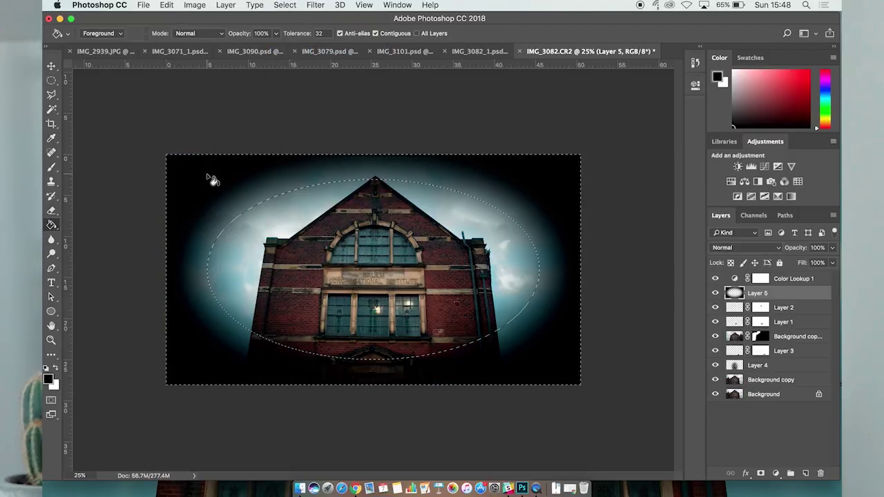
pyautogui.click(51, 80)
pyautogui.click(131, 112)
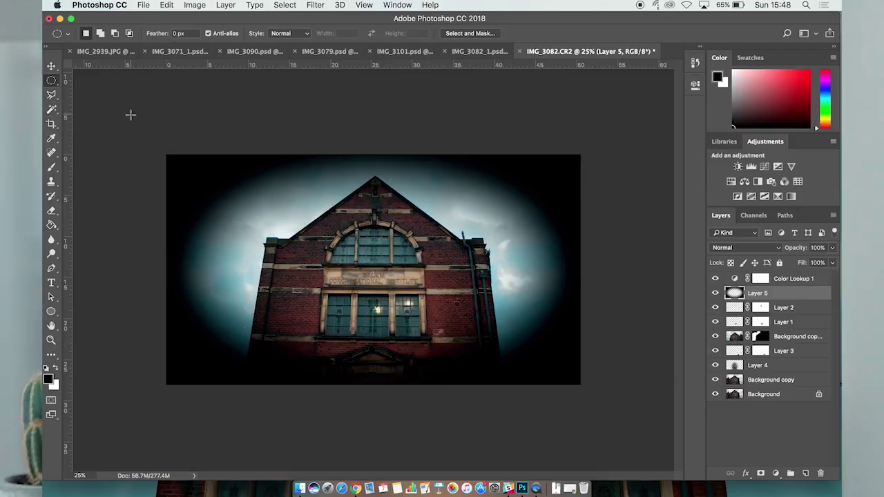
pyautogui.click(51, 67)
# Step: Lower Layer 5's opacity to 25% and toggle its visibility to compare
pyautogui.click(834, 247)
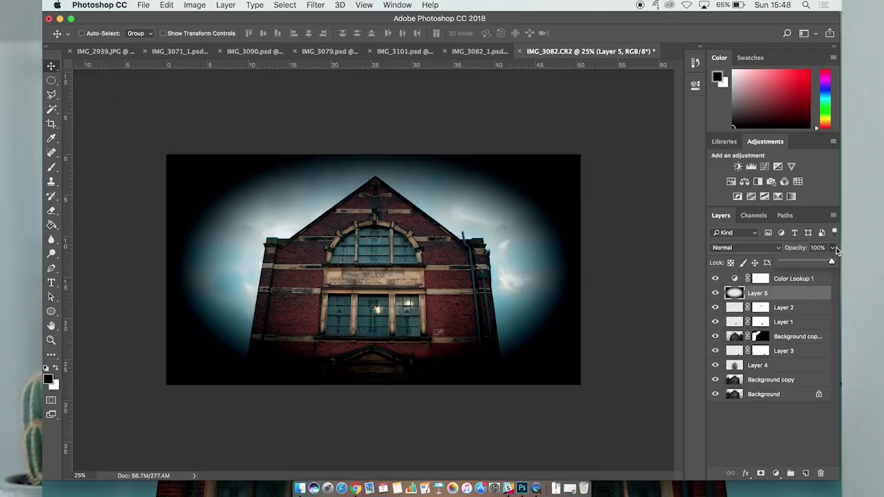
pyautogui.moveTo(827, 263); pyautogui.dragTo(795, 263)
pyautogui.click(715, 293)
pyautogui.click(715, 295)
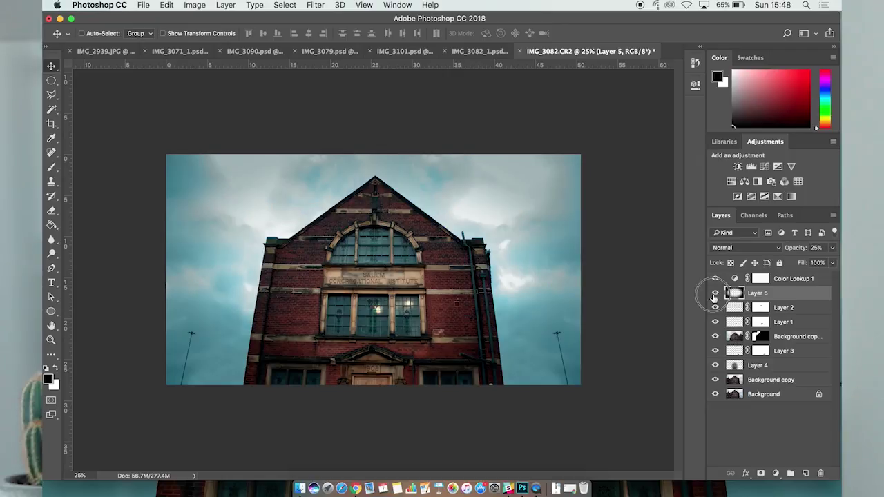
pyautogui.click(715, 294)
pyautogui.click(715, 295)
# Step: Fit the image on screen and compare against the original Background alone
pyautogui.press('super+0')
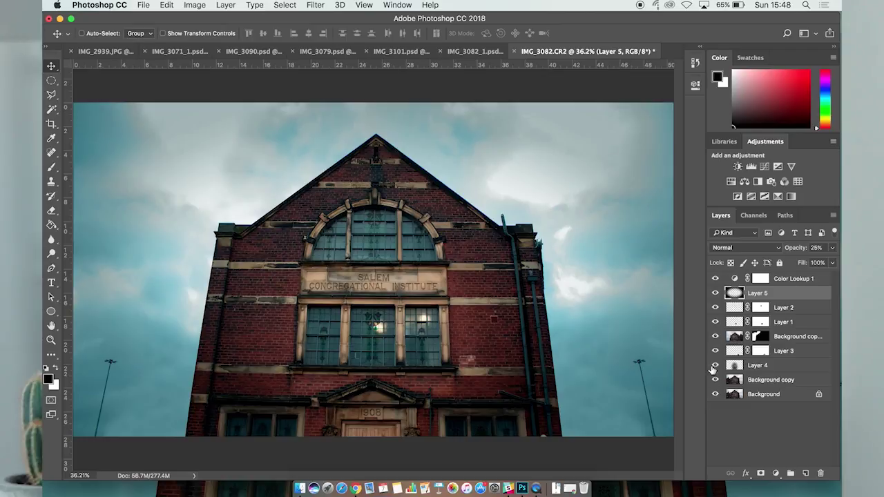
pyautogui.keyDown('alt'); pyautogui.click(715, 394); pyautogui.keyUp('alt')
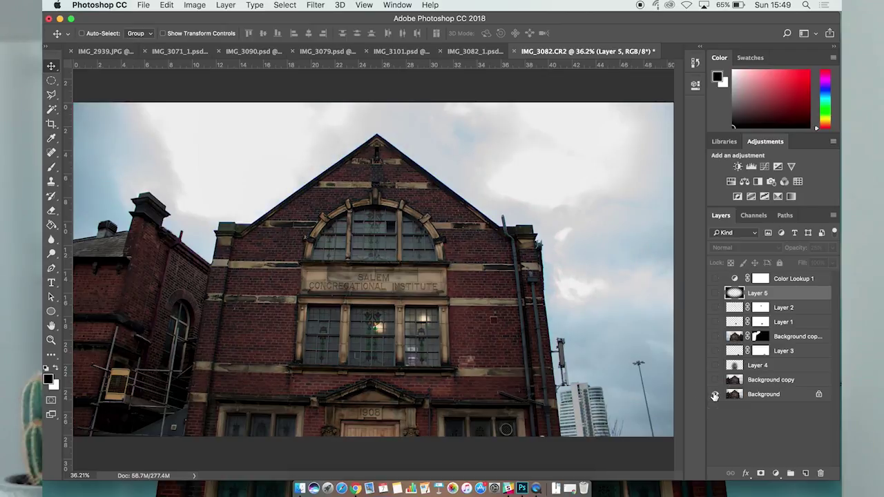
pyautogui.keyDown('alt'); pyautogui.click(715, 394); pyautogui.keyUp('alt')
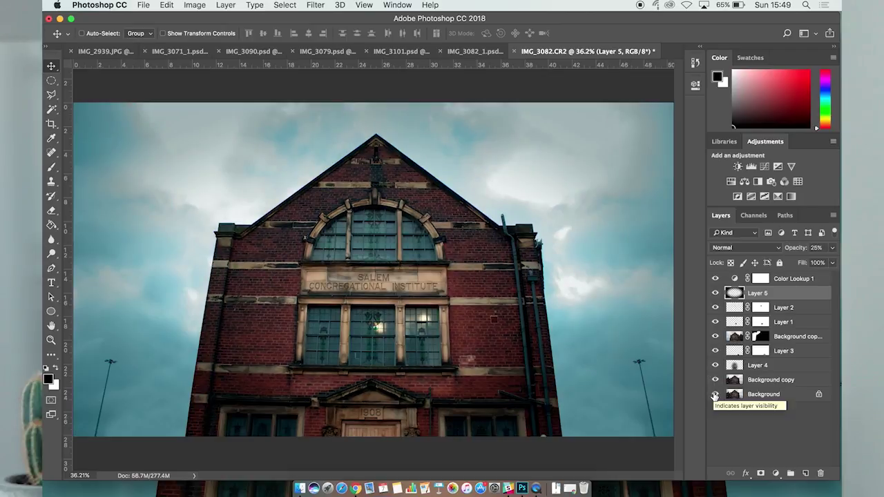